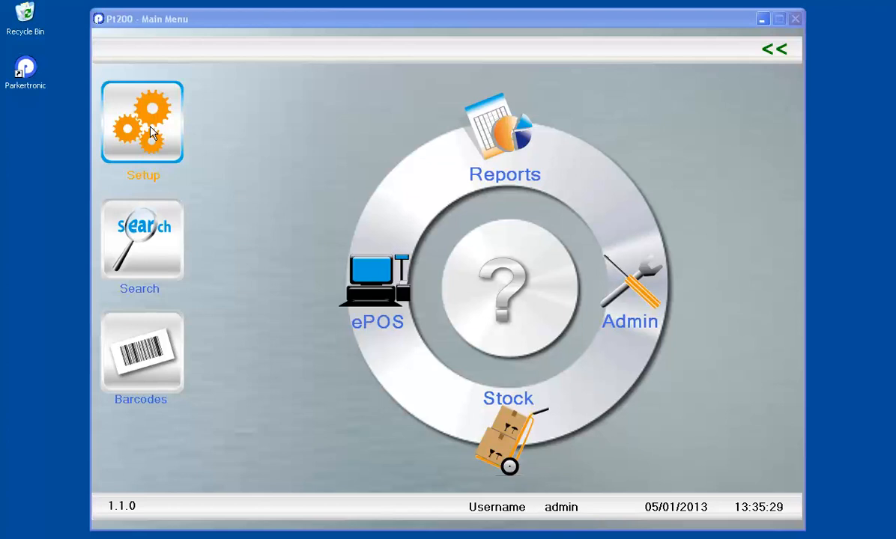
Step: Open the Tax Rate Setup screen from Setup on the main menu
click(149, 124)
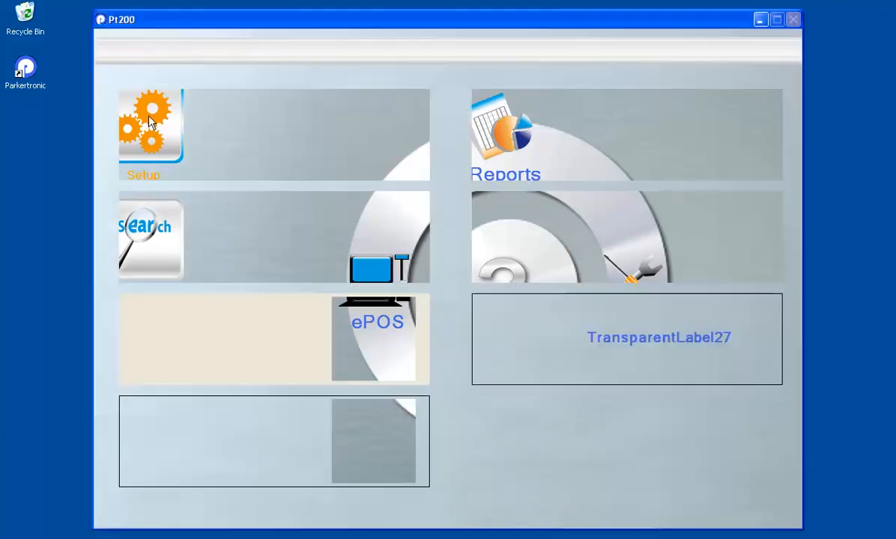
click(212, 444)
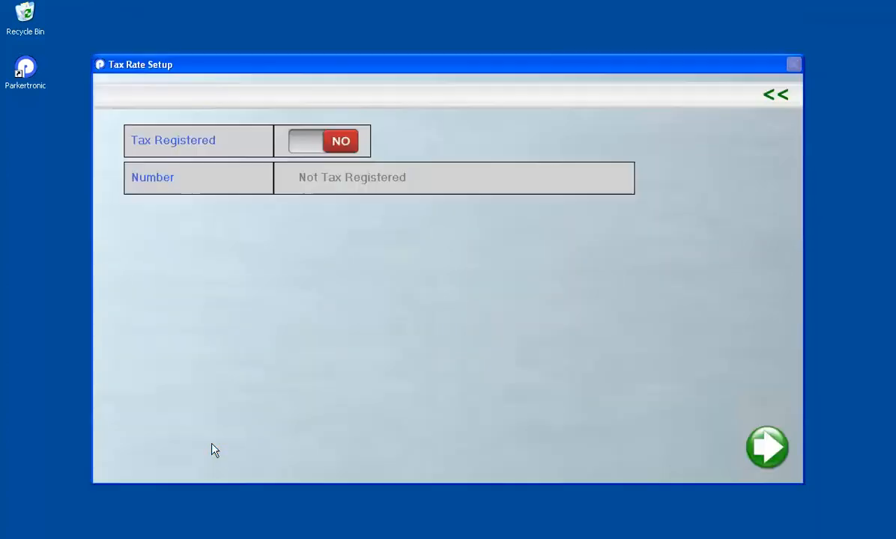
Step: Set Tax Registered to YES, enter the tax registration number, and return to the Setup Menu
click(307, 146)
click(279, 177)
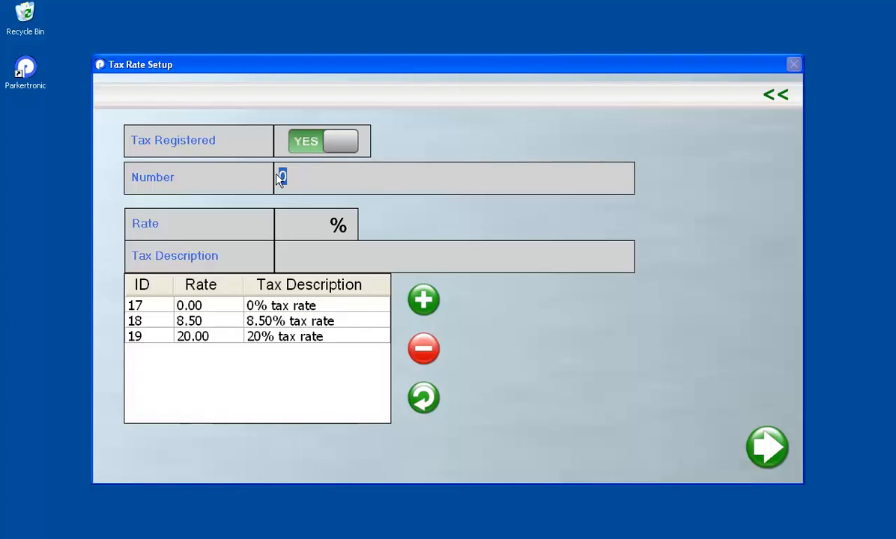
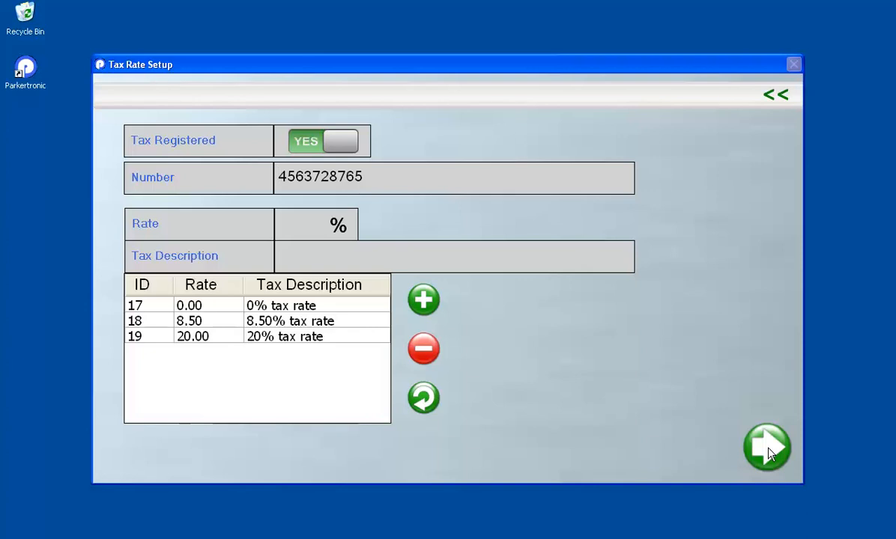
click(779, 95)
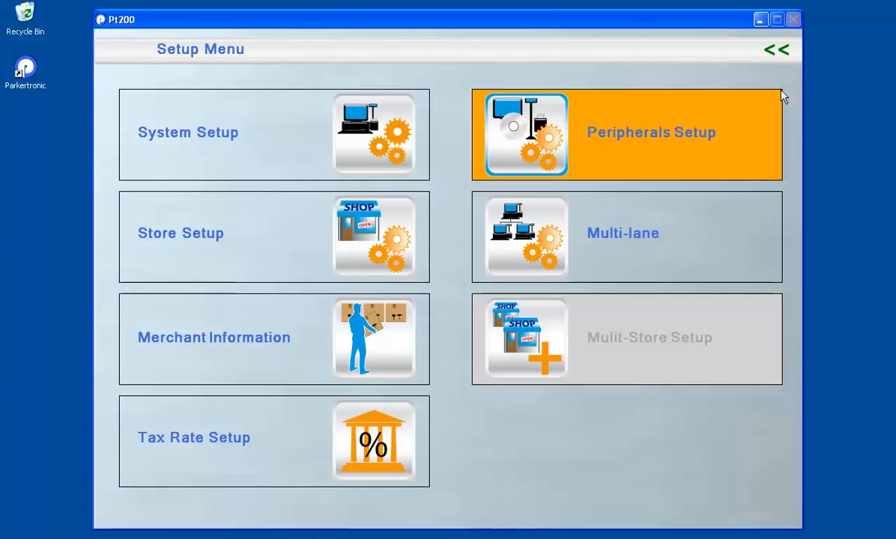
Step: Go from the main menu through Admin and Product Setup to insert a new blank product
click(777, 51)
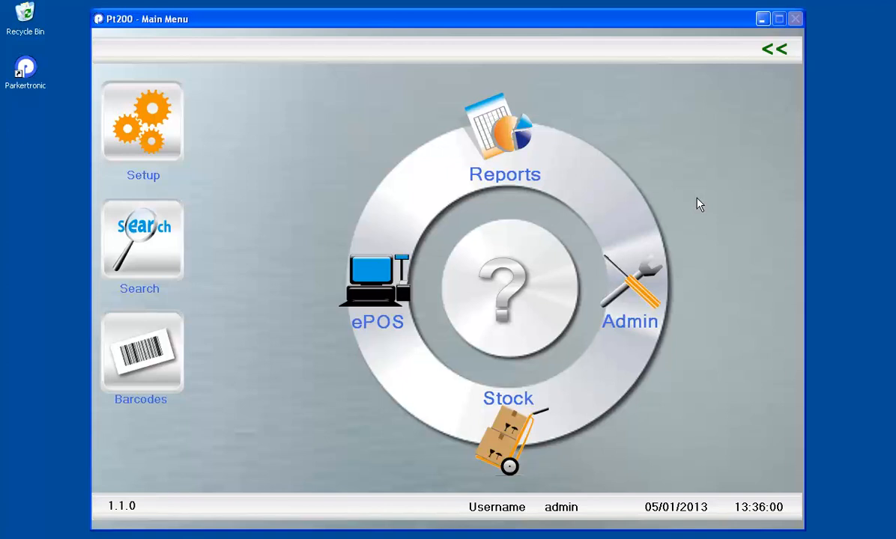
click(635, 297)
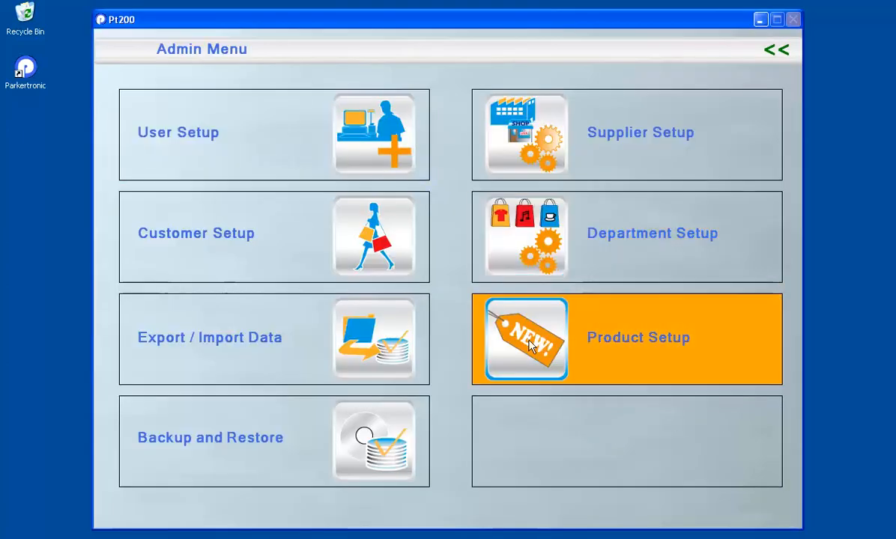
click(536, 345)
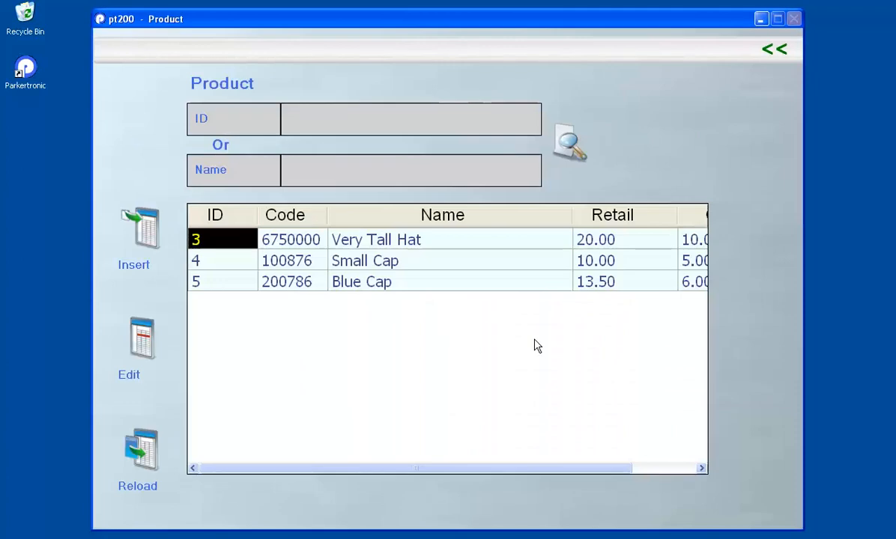
click(136, 230)
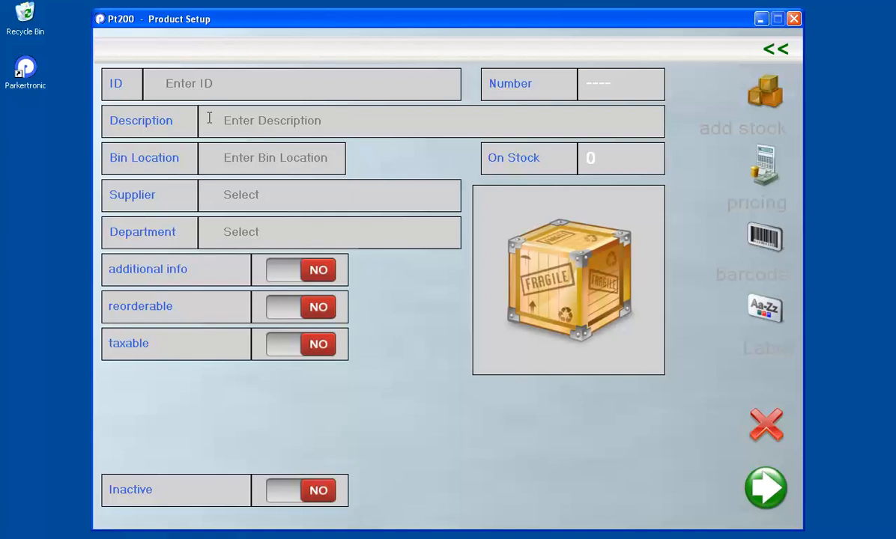
Step: Enter product ID 5674590, description Red Cap and bin location bin06
text(56745)
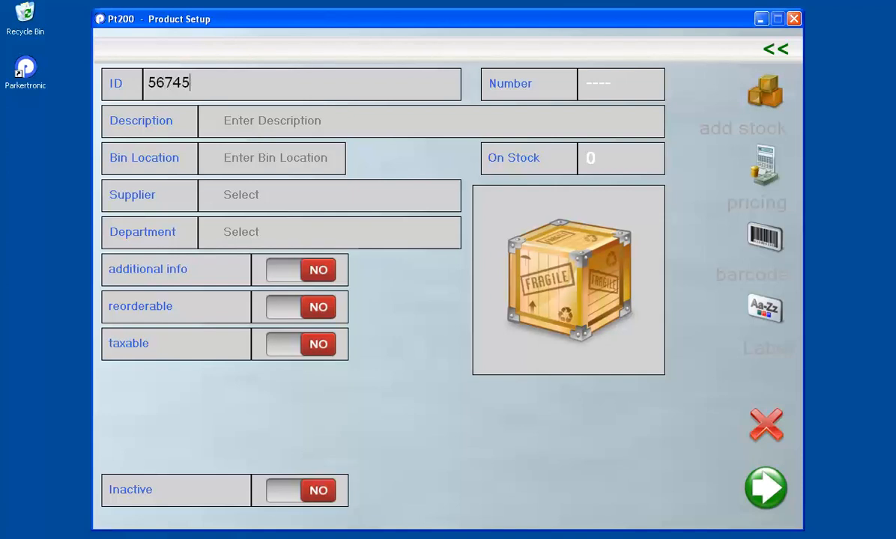
text(9)
text(0)
text(Red Cap)
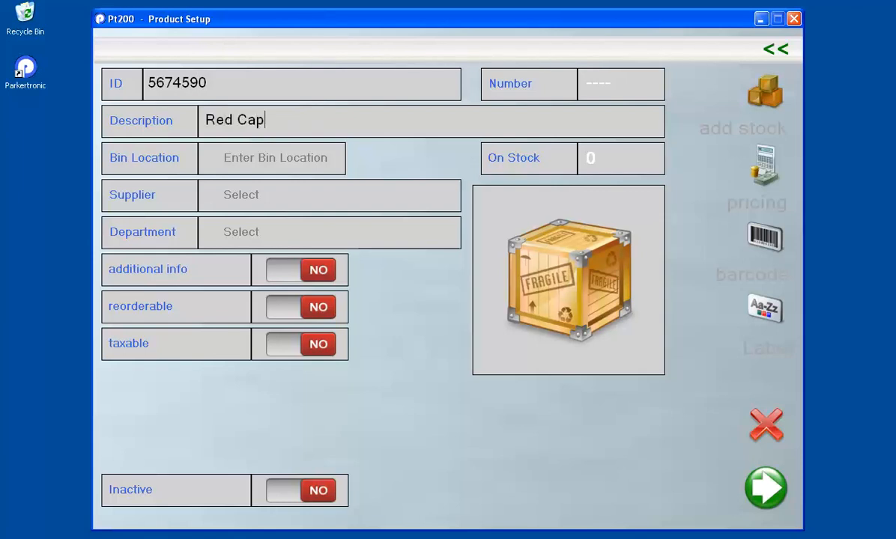
click(243, 160)
text(bin)
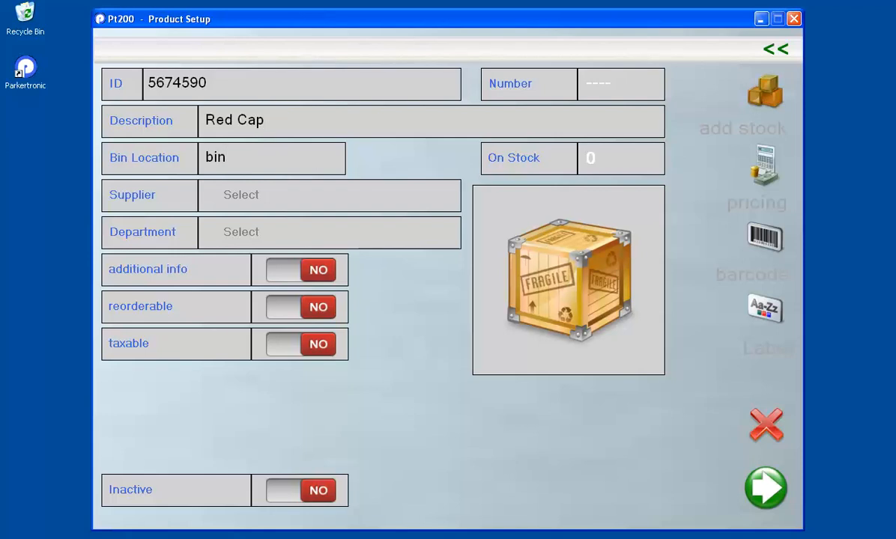
text(06)
Step: Set the supplier to Tall Hat Co and the department to Clothing
click(251, 194)
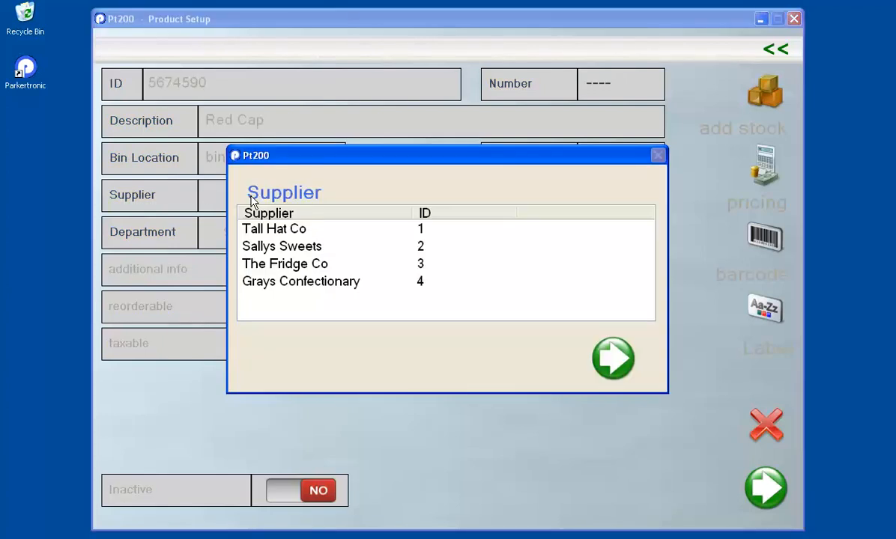
click(267, 229)
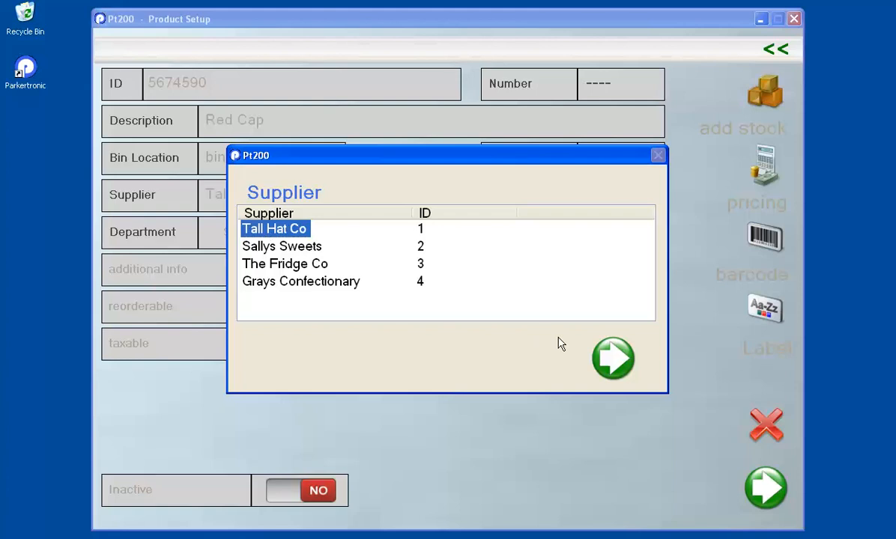
click(608, 357)
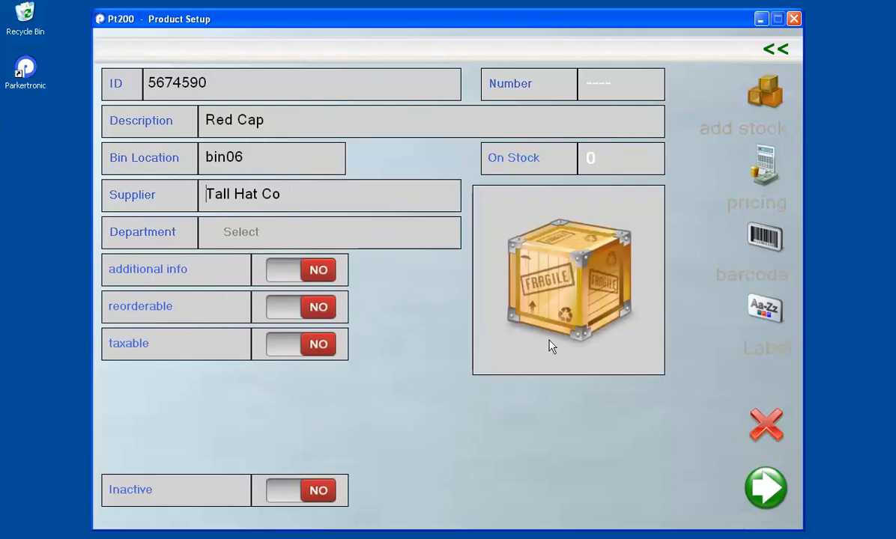
click(247, 233)
click(275, 232)
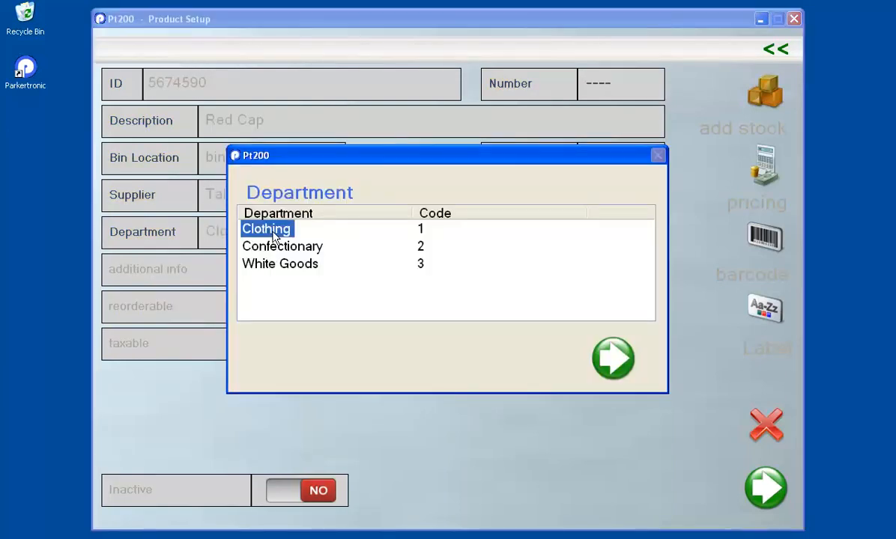
click(273, 247)
click(269, 230)
click(610, 364)
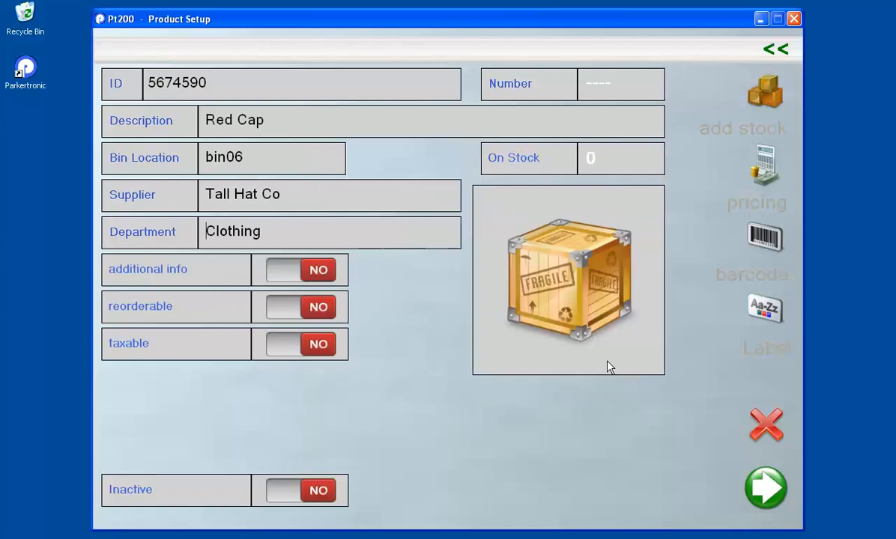
Step: Toggle the additional info switch repeatedly, leaving it off
click(284, 279)
click(285, 276)
click(290, 272)
click(292, 276)
click(291, 274)
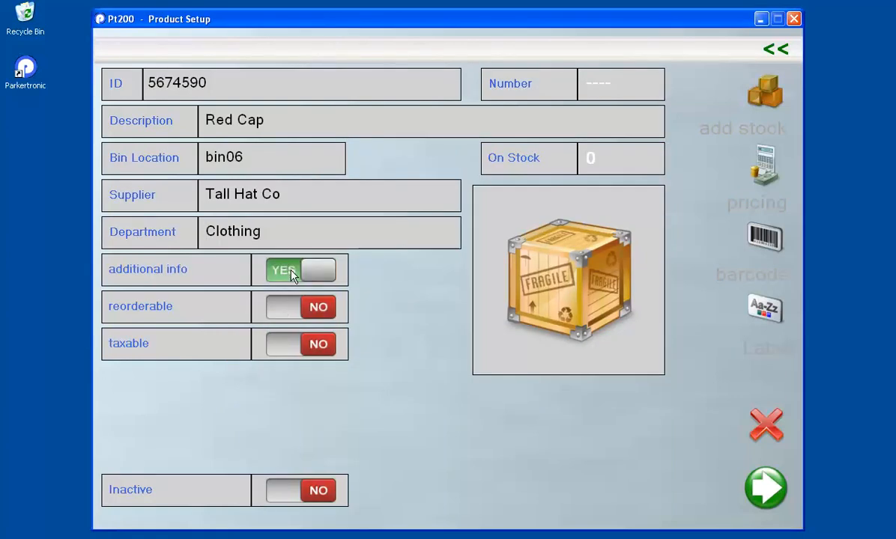
click(292, 276)
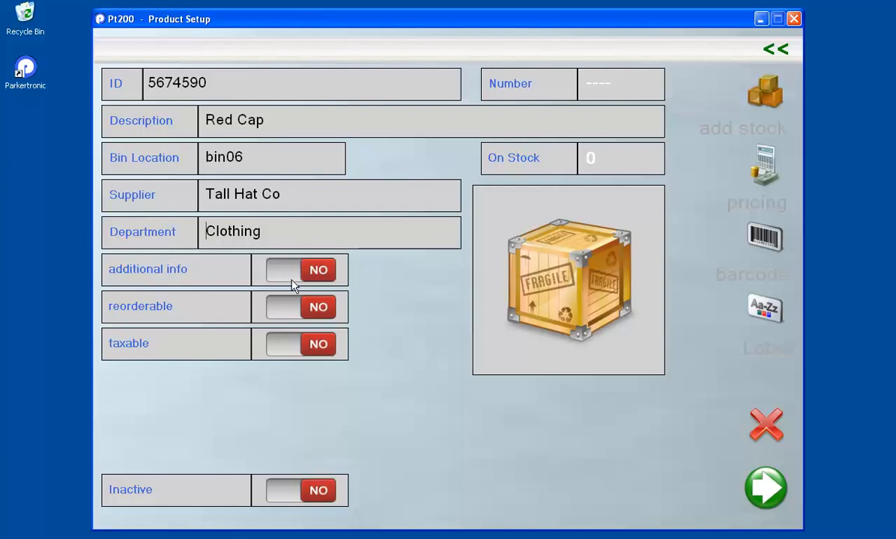
Step: Keep additional info set to NO and switch Reorderable to YES
click(292, 276)
click(292, 276)
click(287, 314)
click(310, 309)
click(287, 314)
click(309, 312)
click(287, 312)
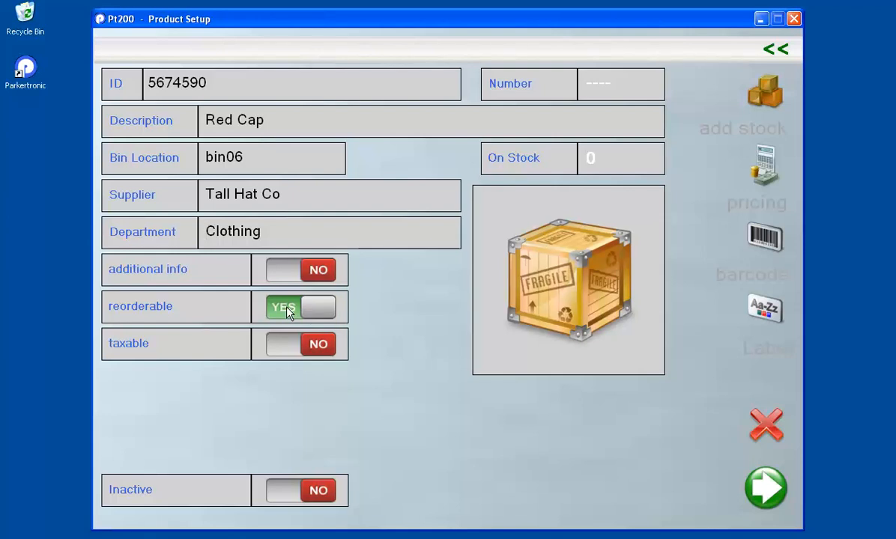
click(285, 313)
click(288, 311)
Step: Mark Red Cap as taxable and assign it the 20.00 (20%) tax rate
click(292, 350)
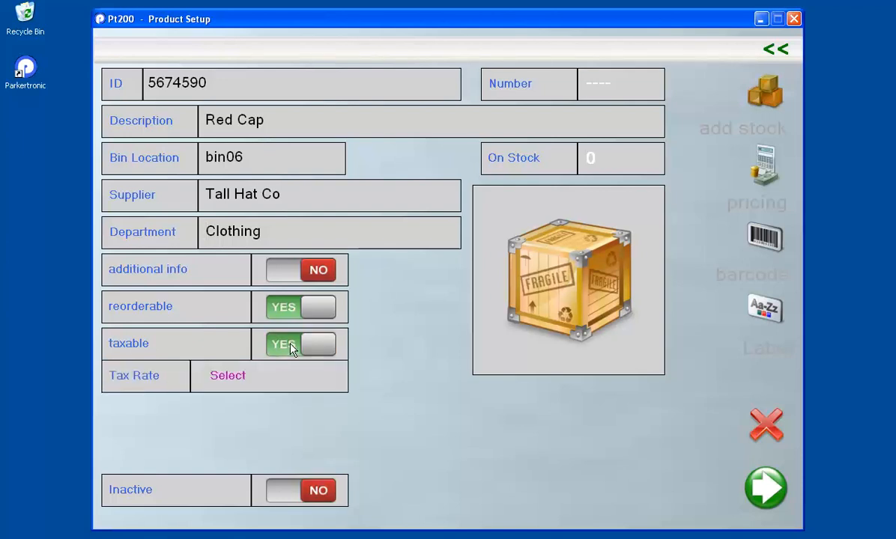
click(227, 376)
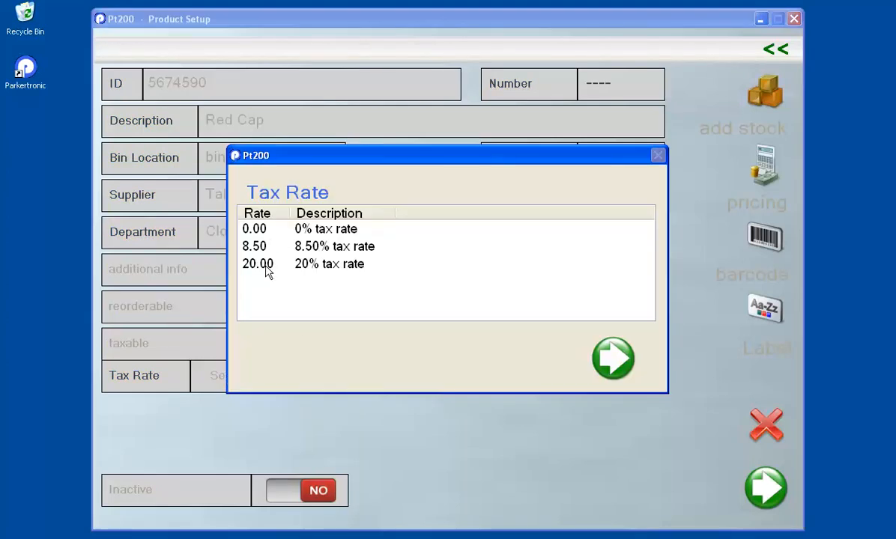
click(262, 265)
click(262, 245)
click(255, 229)
click(260, 264)
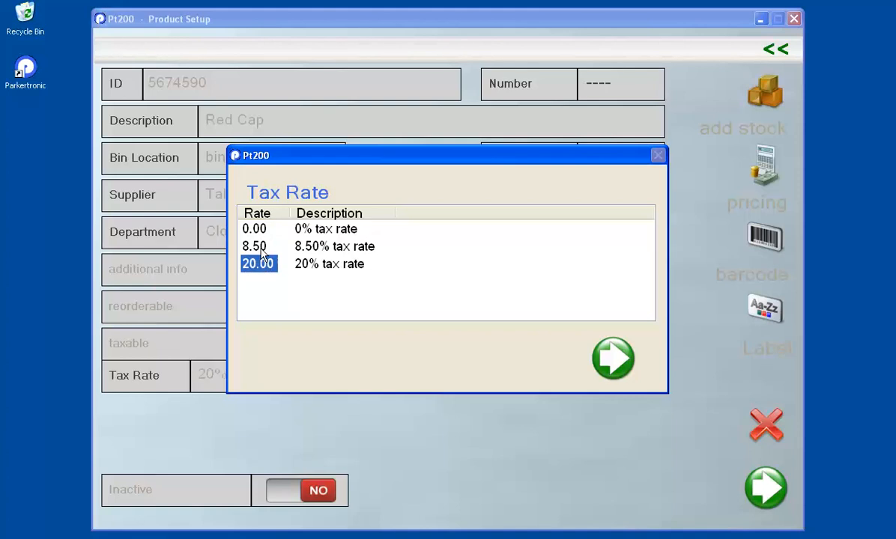
click(260, 246)
click(262, 267)
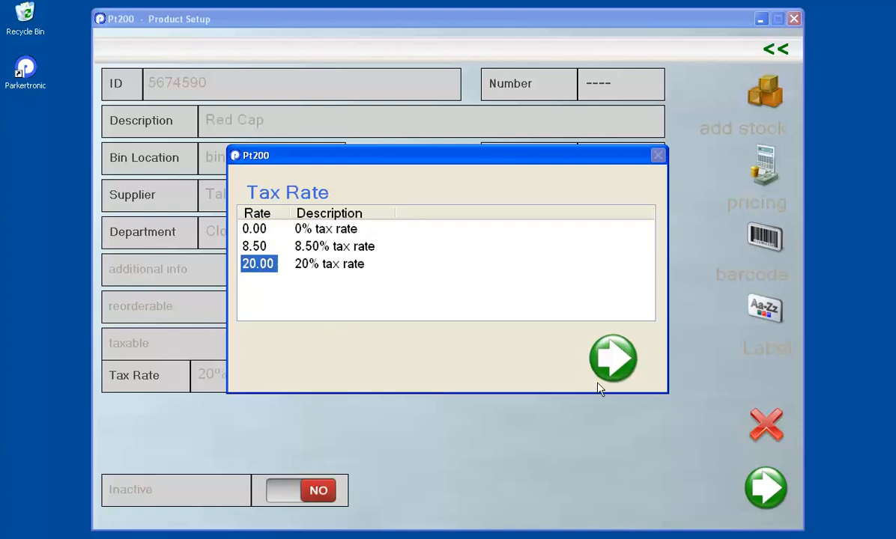
click(613, 367)
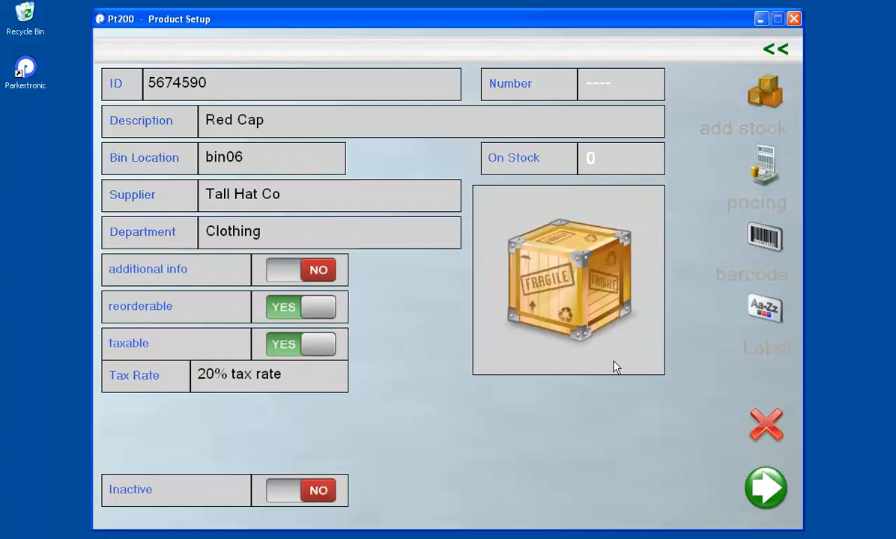
click(298, 498)
click(298, 498)
click(301, 498)
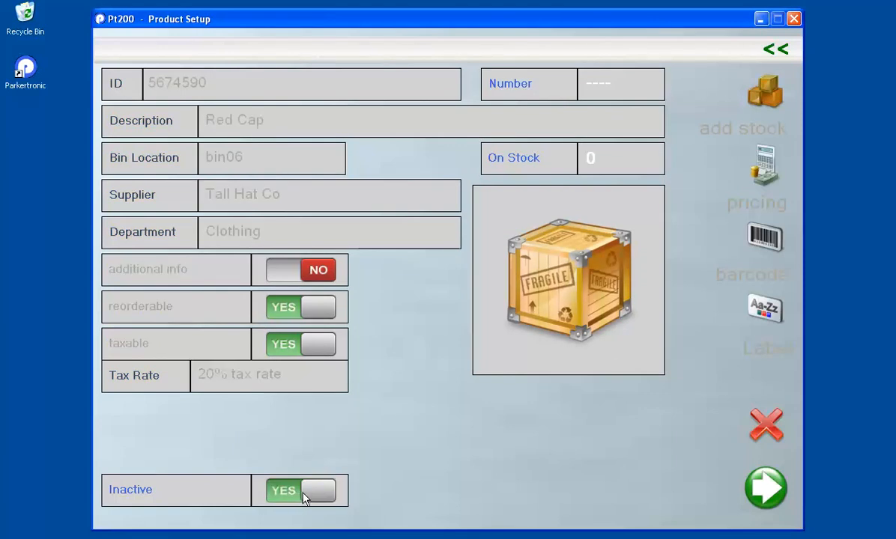
click(299, 498)
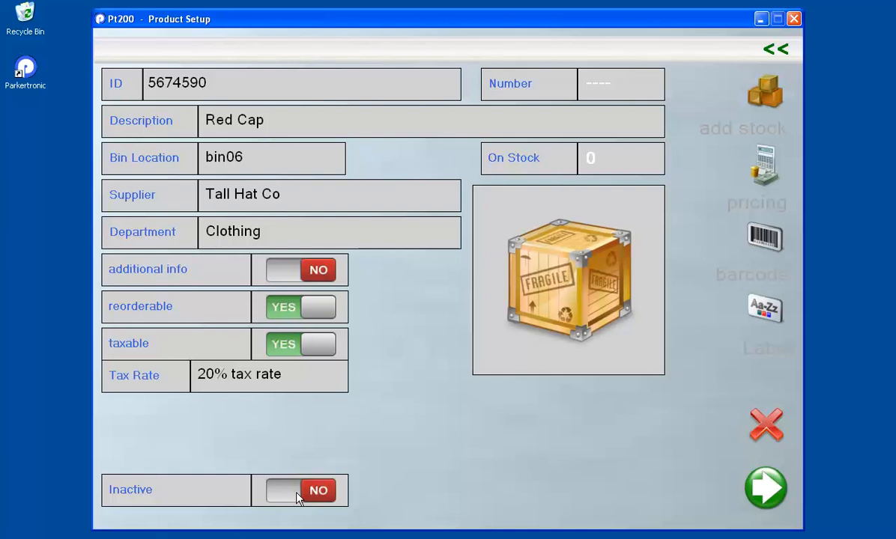
click(294, 498)
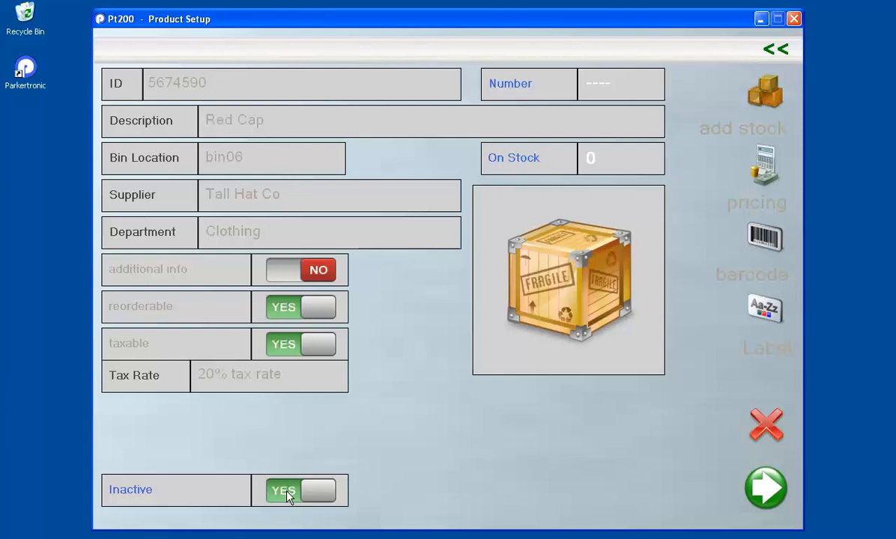
click(288, 492)
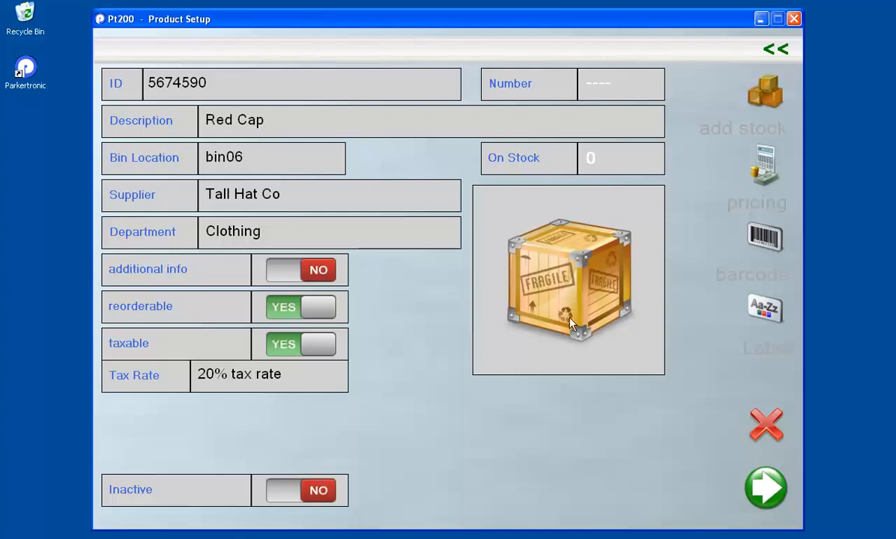
Step: Load the Winter image from My Pictures > Sample Pictures, then mark the product inactive
click(562, 274)
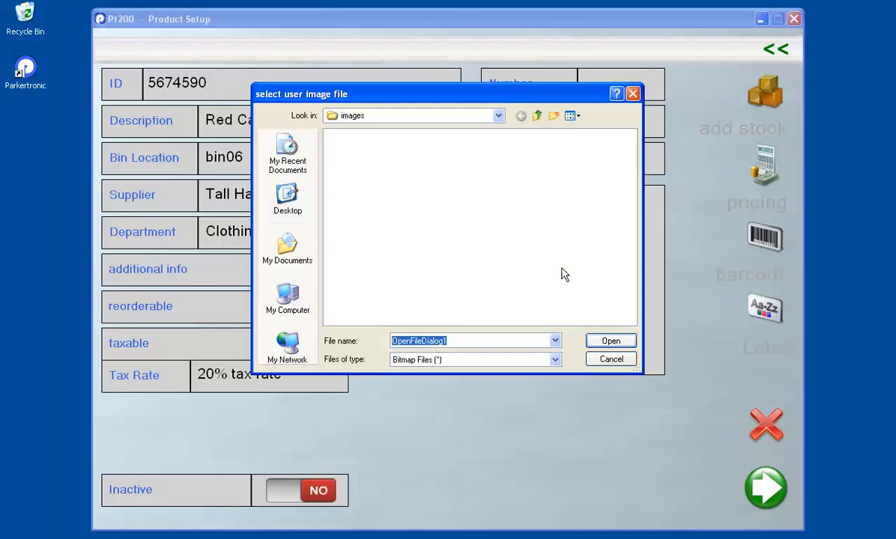
click(287, 245)
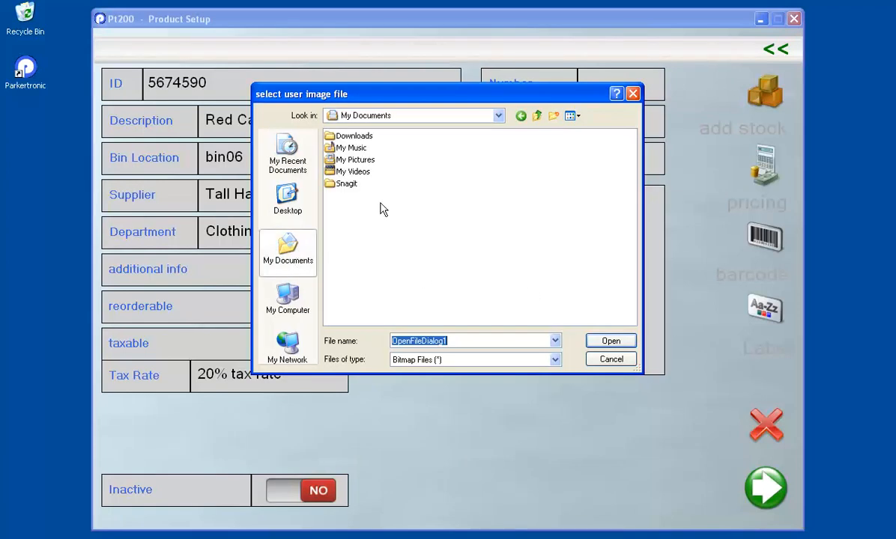
click(345, 161)
click(345, 161)
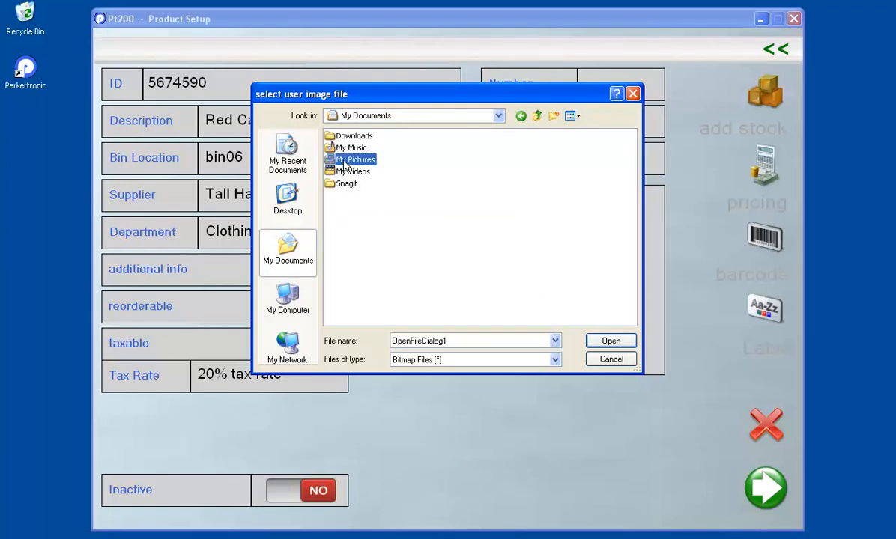
double_click(329, 160)
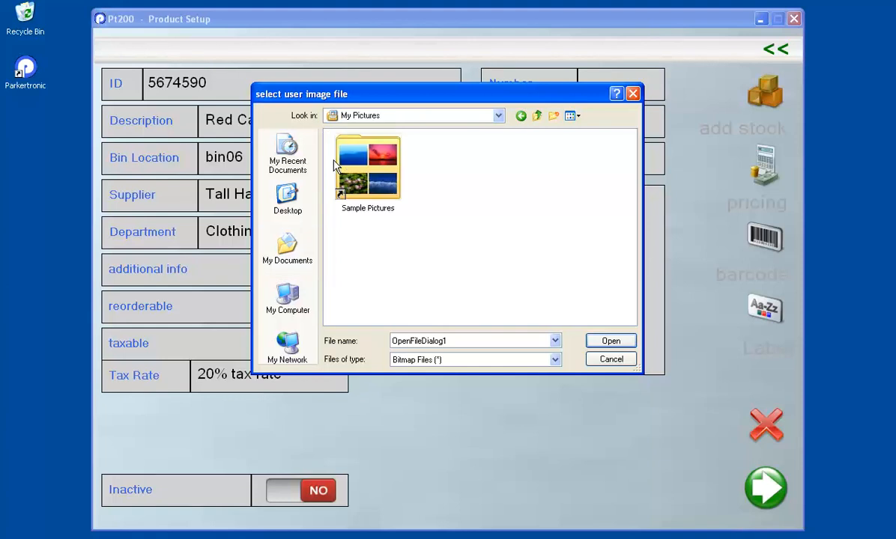
double_click(344, 171)
click(348, 172)
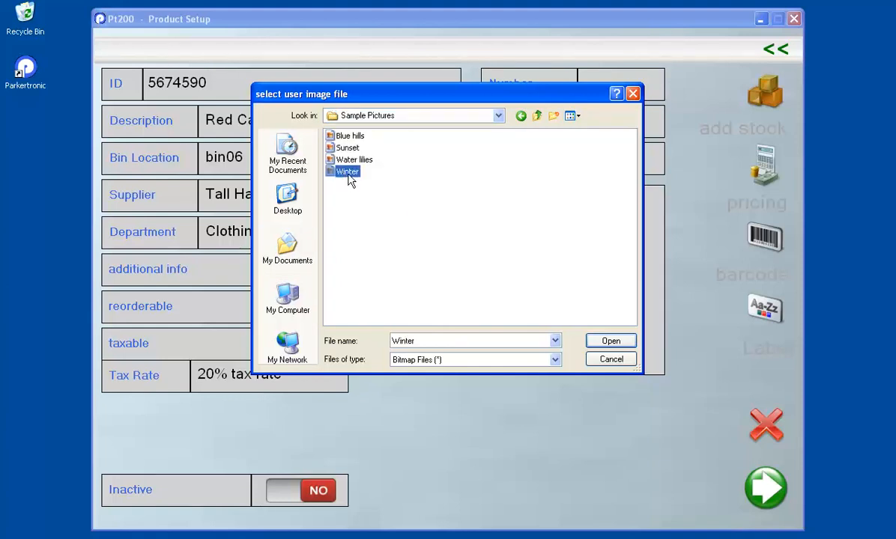
click(602, 343)
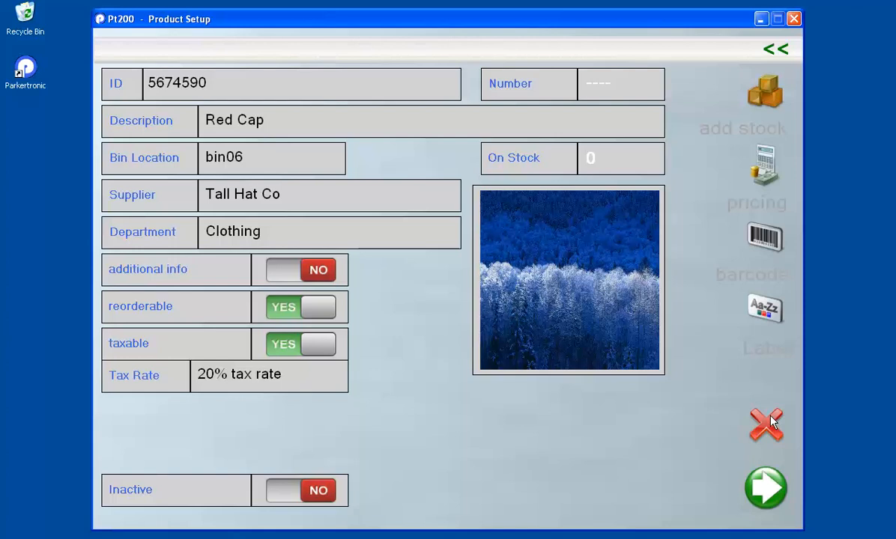
click(297, 494)
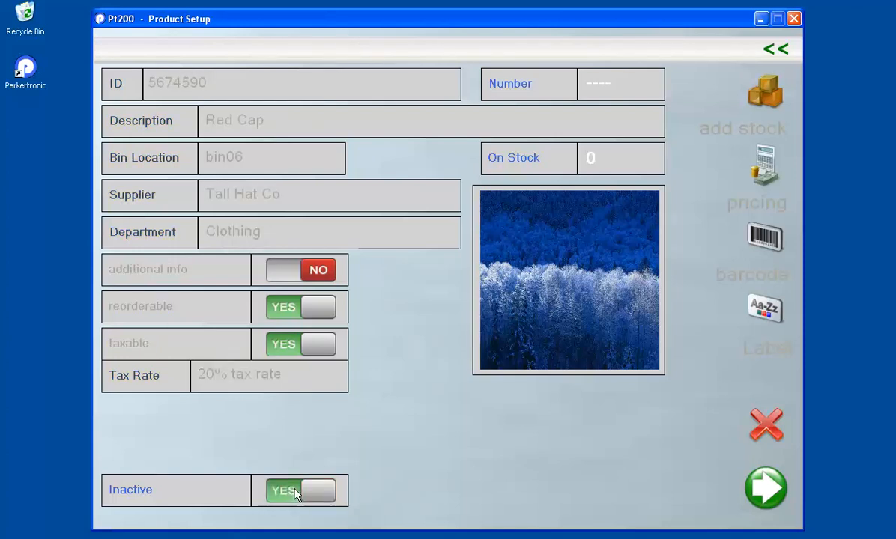
Step: Switch Inactive back to NO and save the Red Cap product
click(298, 494)
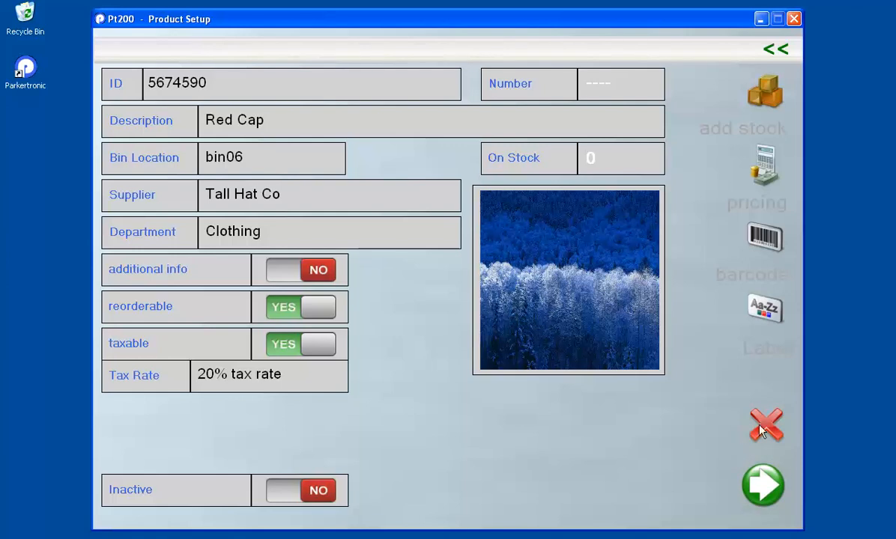
click(767, 497)
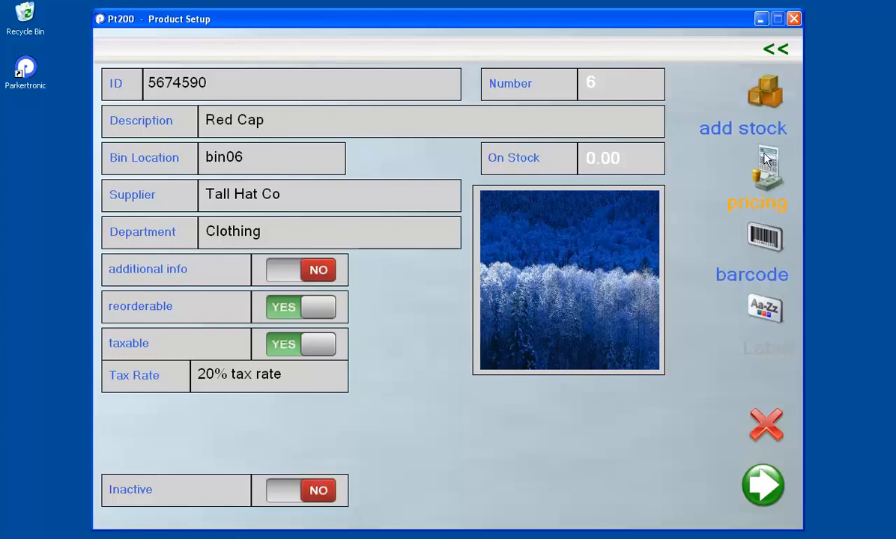
Step: Add 30.00 units of stock to Red Cap using the stock keypad
click(769, 103)
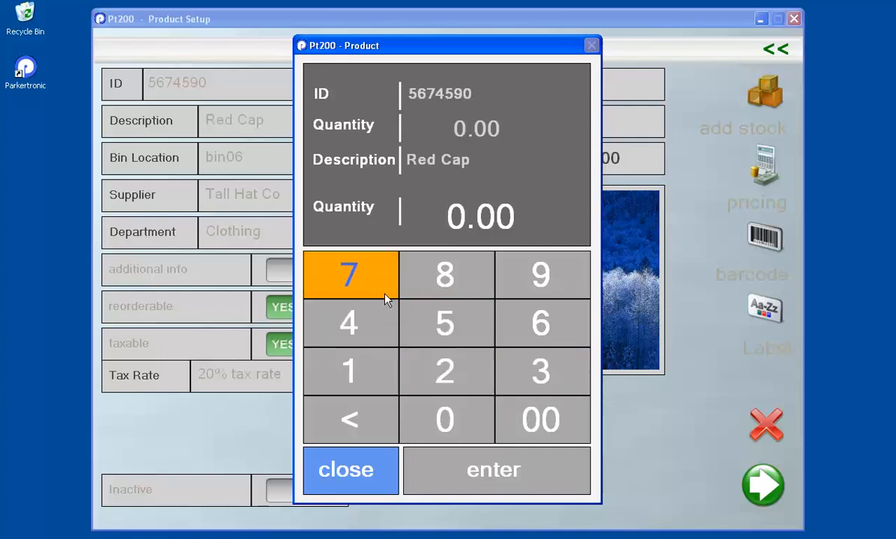
click(344, 472)
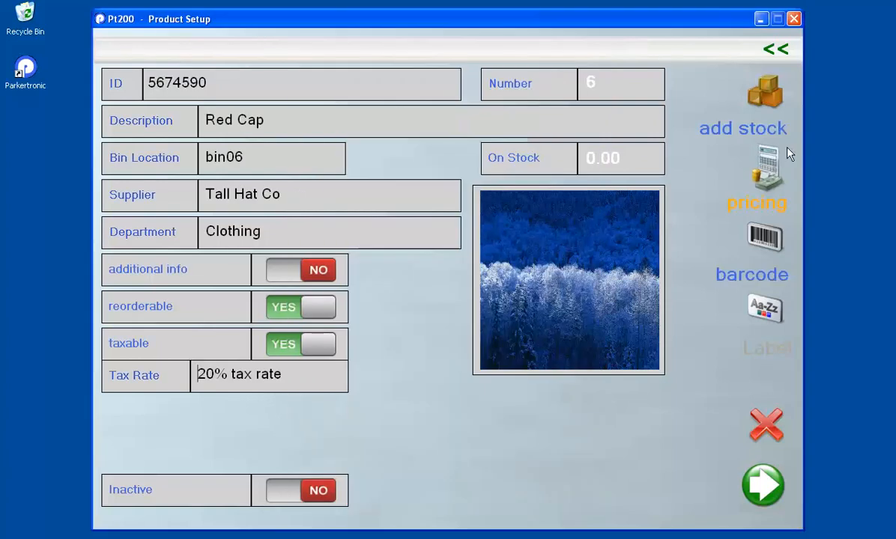
click(767, 104)
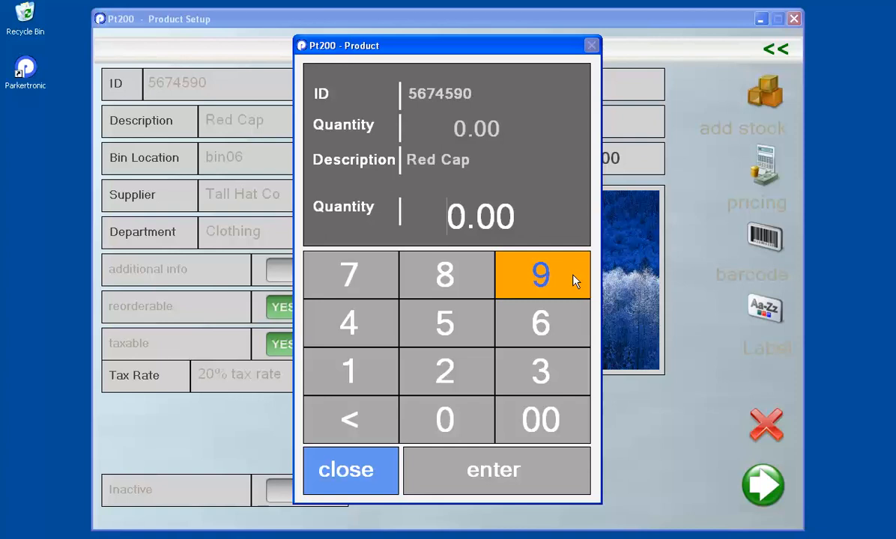
click(542, 369)
click(460, 422)
click(538, 418)
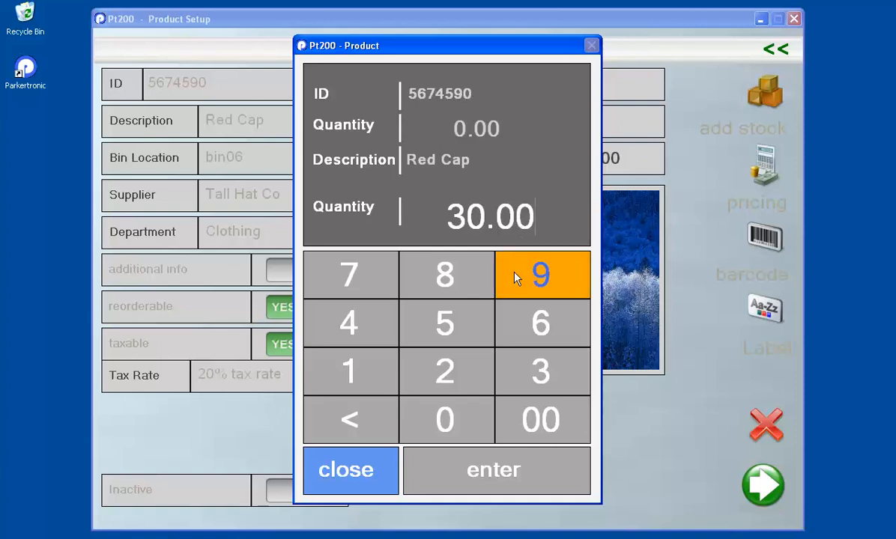
click(496, 471)
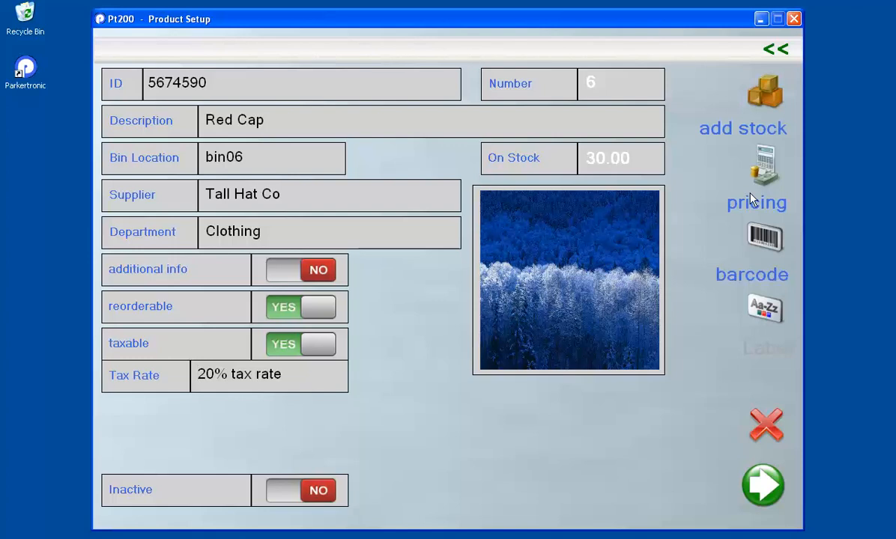
Step: Open Red Cap's pricing and toggle Purchase Pricing Inclusive of Tax to YES, then back to NO
click(767, 171)
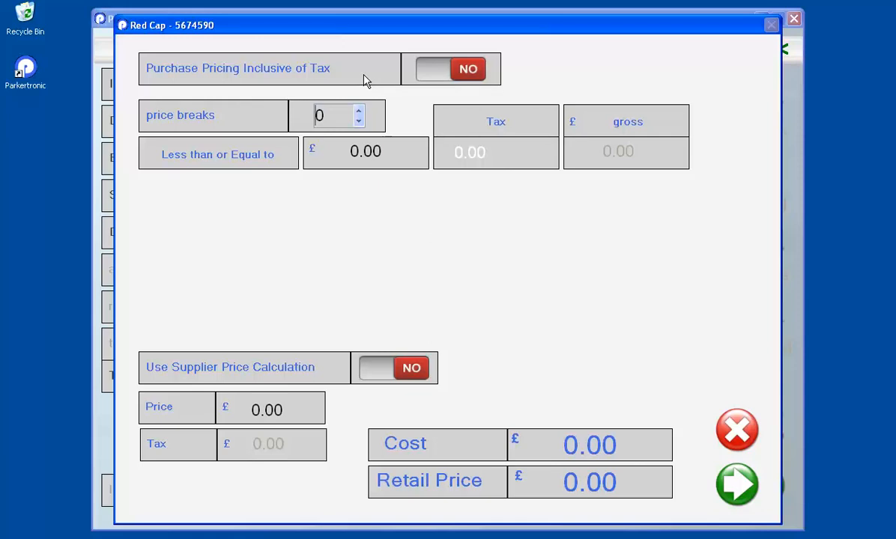
click(423, 70)
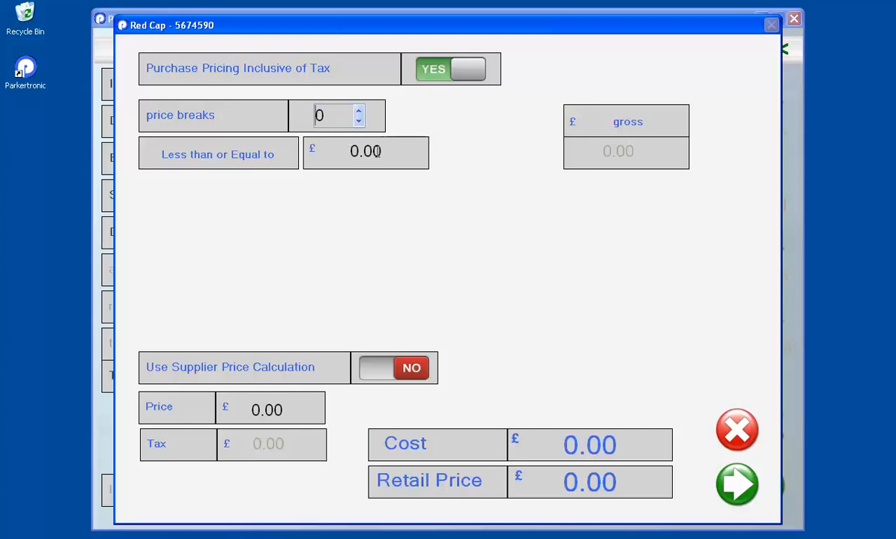
click(436, 78)
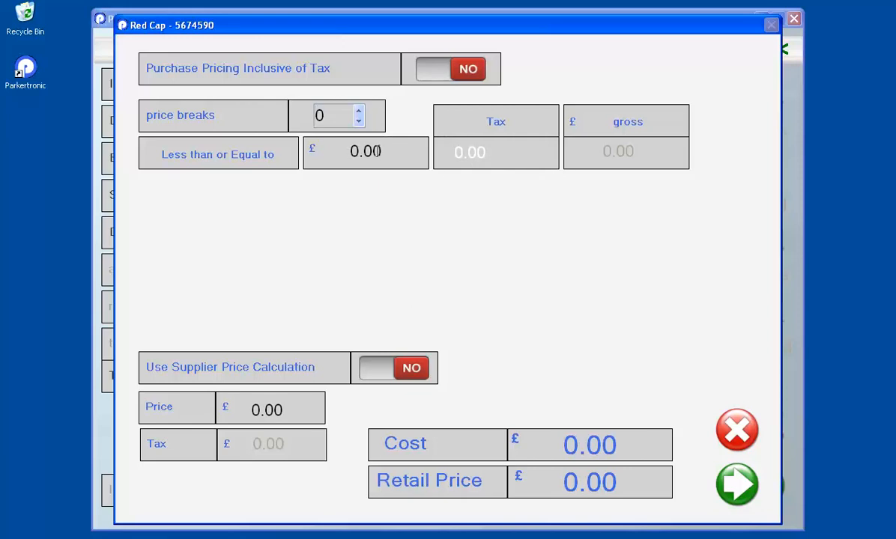
Step: Add four price breaks to Red Cap's pricing, removing and restoring the fourth
click(358, 111)
click(358, 111)
click(358, 111)
click(358, 111)
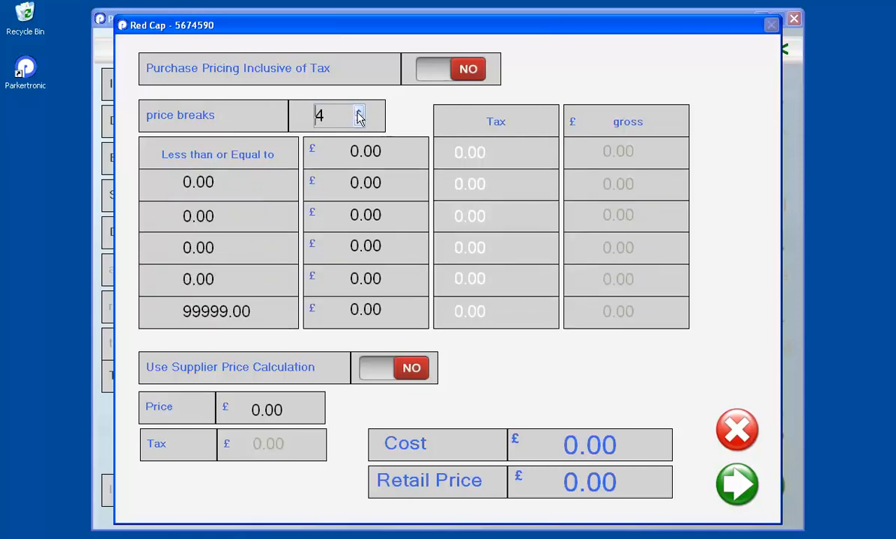
click(359, 121)
click(359, 111)
Step: Reduce the price breaks to 0, leaving a single purchase price row at 0.00
drag(214, 279, 183, 279)
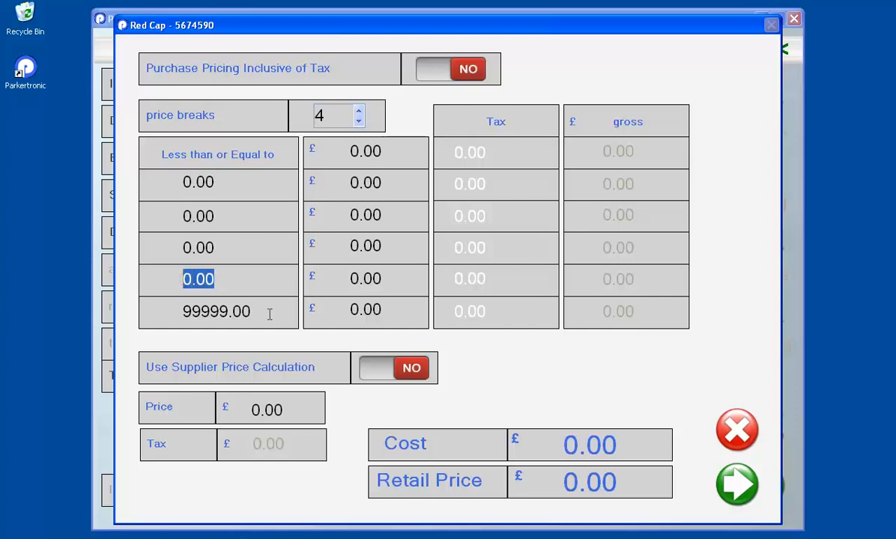
drag(385, 279, 351, 279)
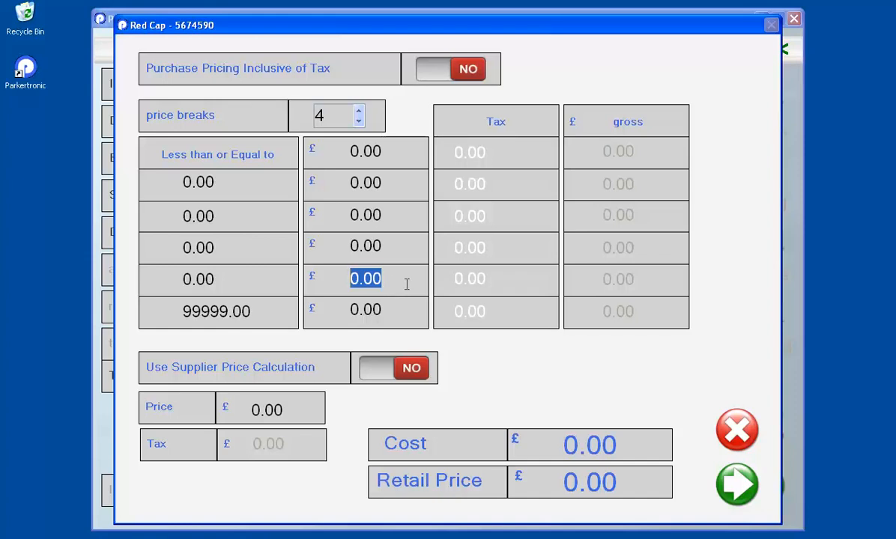
click(358, 122)
click(358, 122)
click(358, 122)
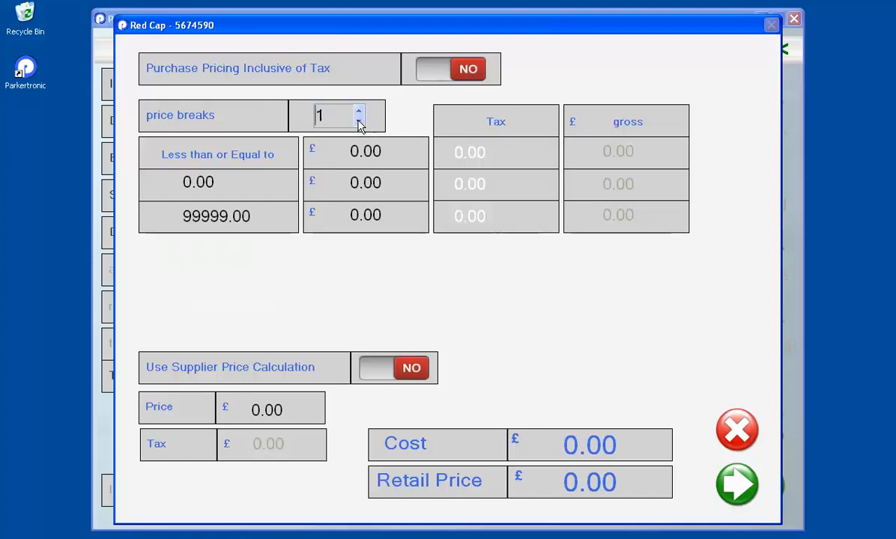
click(359, 122)
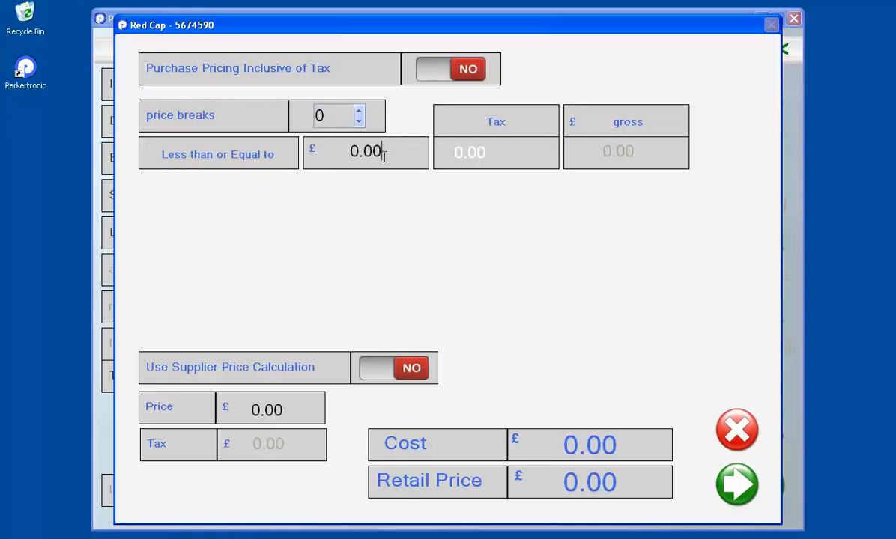
drag(385, 154, 331, 151)
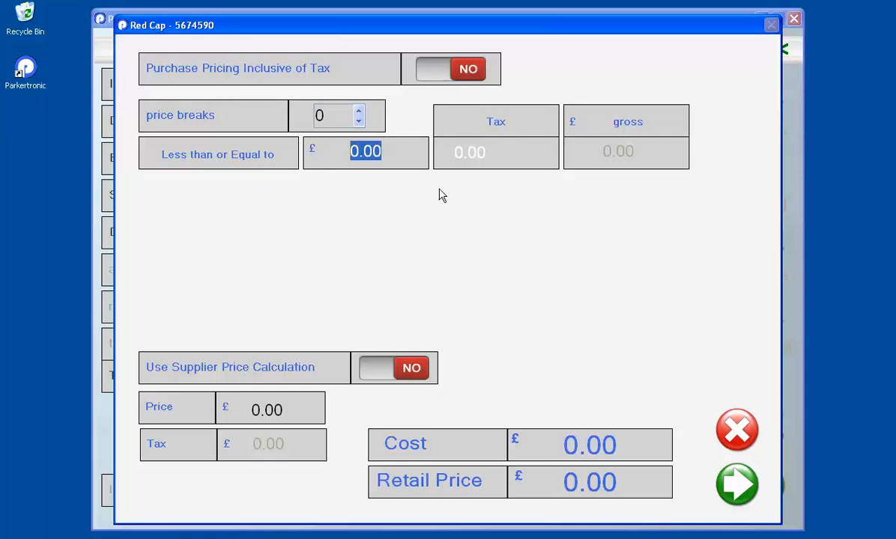
Step: Enter a 5.20 purchase price, giving a 6.24 cost with tax, and turn Use Supplier Price Calculation to YES
text(5)
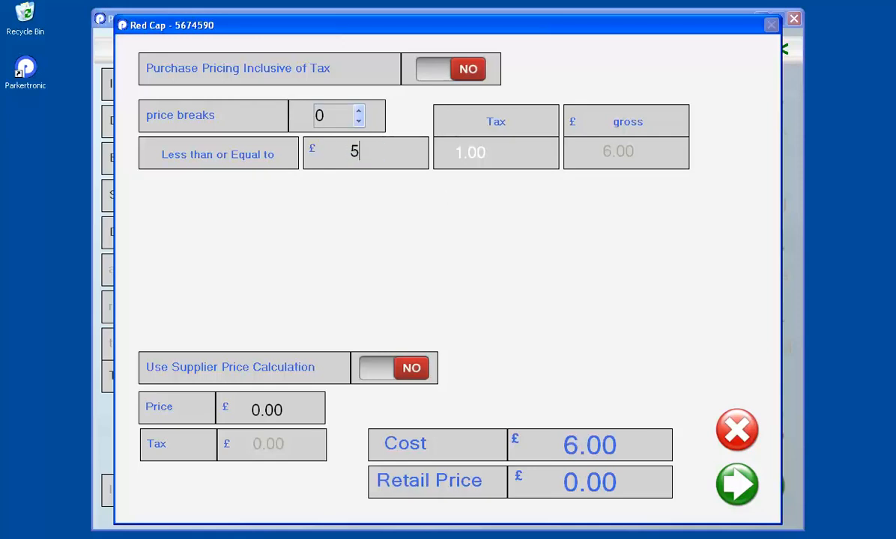
text(.20)
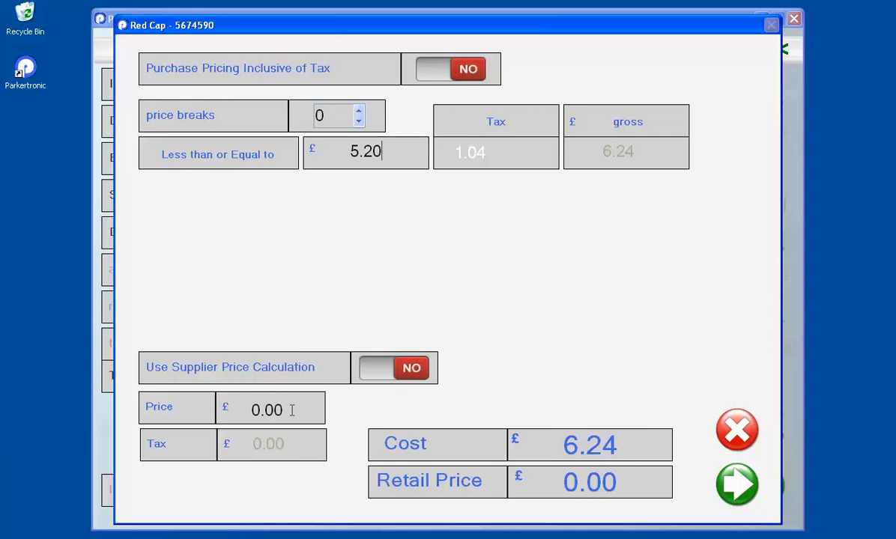
click(377, 377)
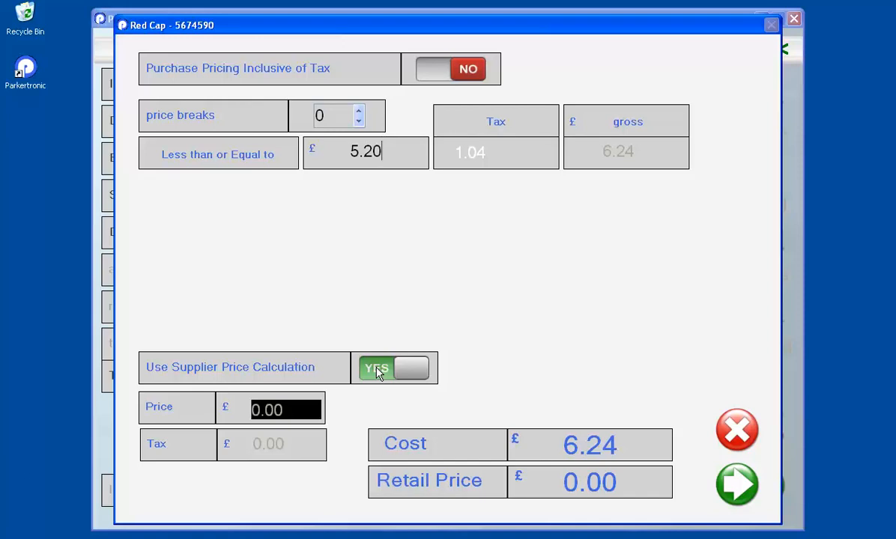
click(386, 154)
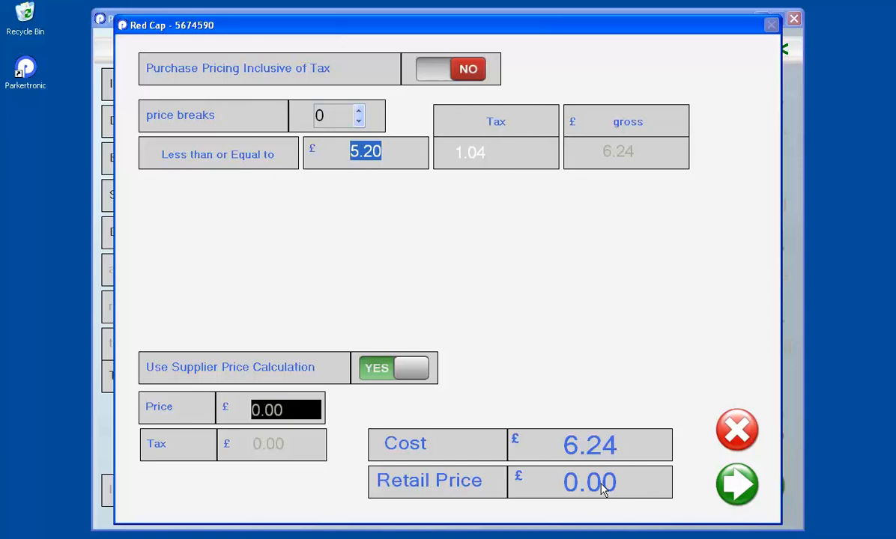
Step: Switch supplier price calculation to NO, set the price to 9 for a 10.80 retail price, and confirm
click(381, 370)
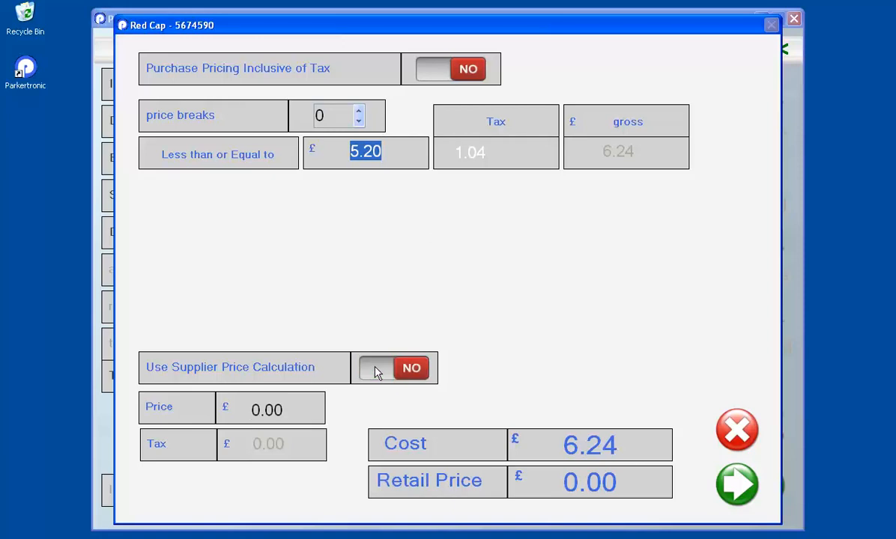
drag(285, 413, 240, 409)
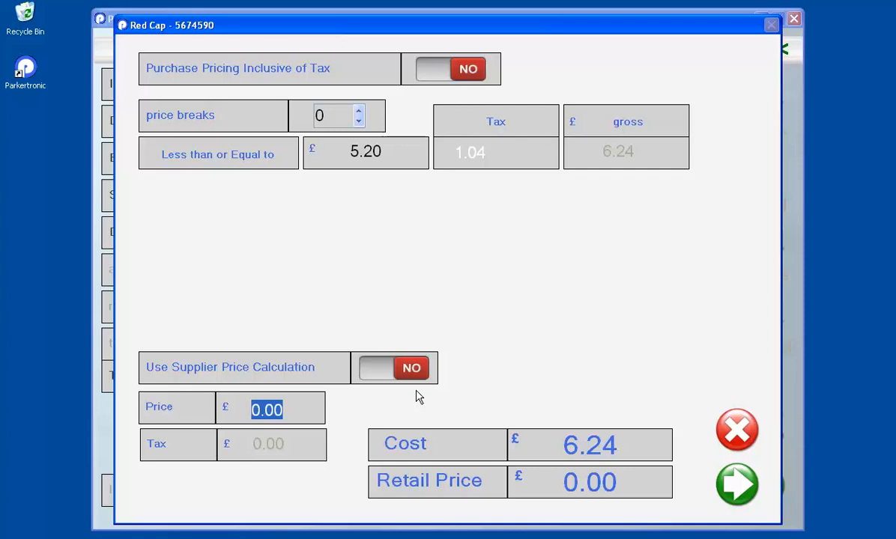
text(9)
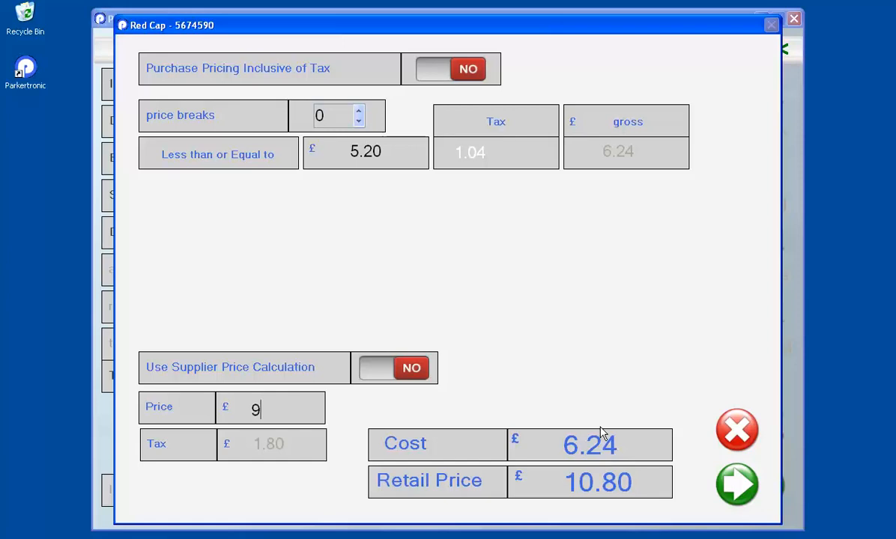
click(738, 487)
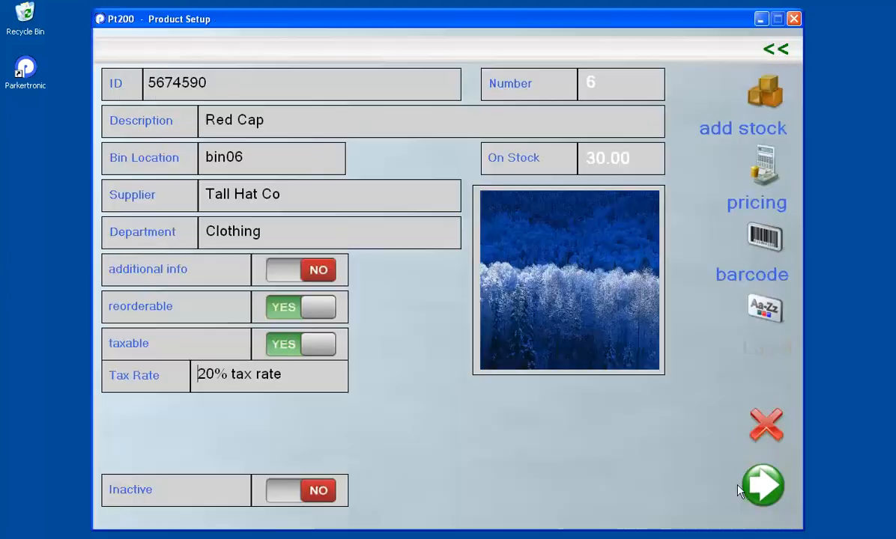
Step: Add barcode 05768950 to Red Cap's barcode list
click(771, 246)
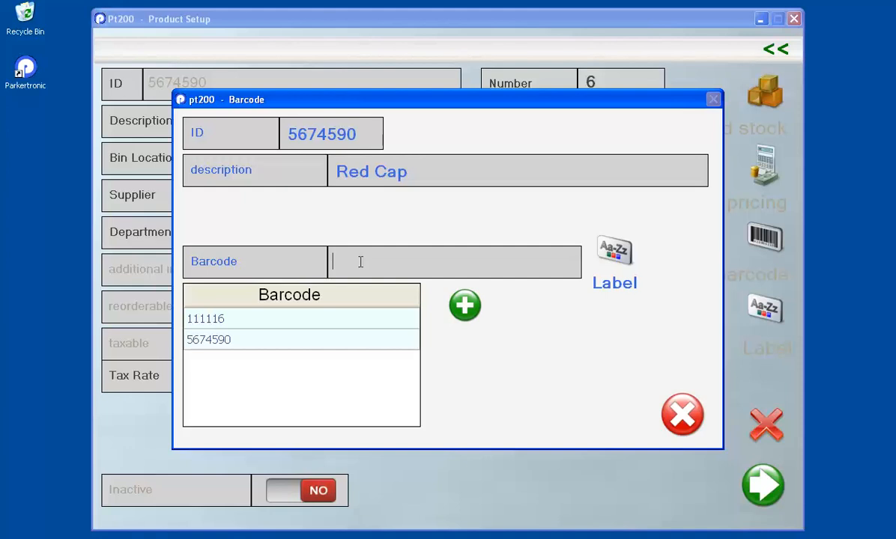
text(05768950)
click(468, 305)
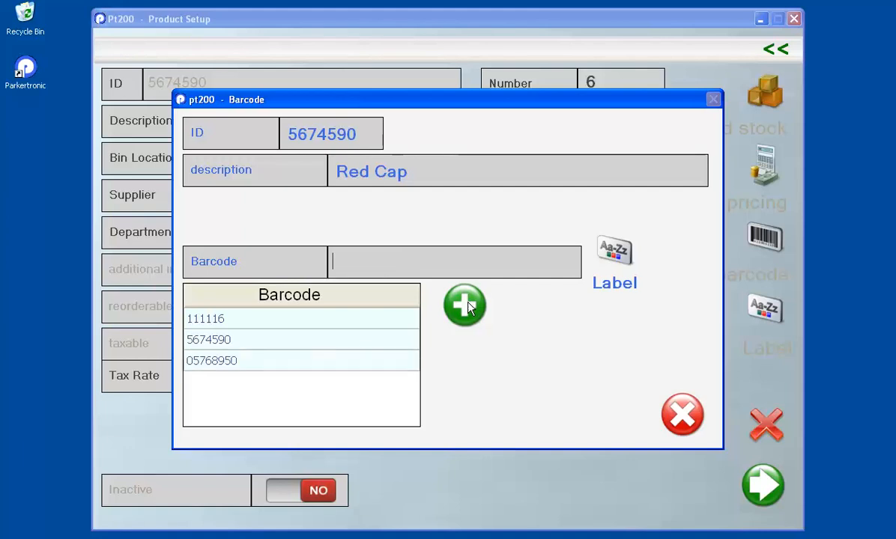
click(228, 362)
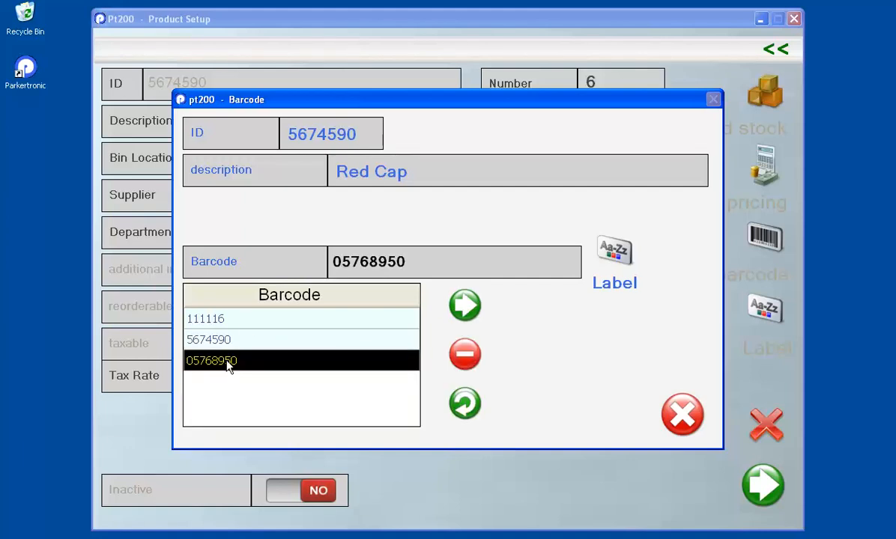
click(222, 343)
click(225, 321)
click(226, 362)
text(0654389)
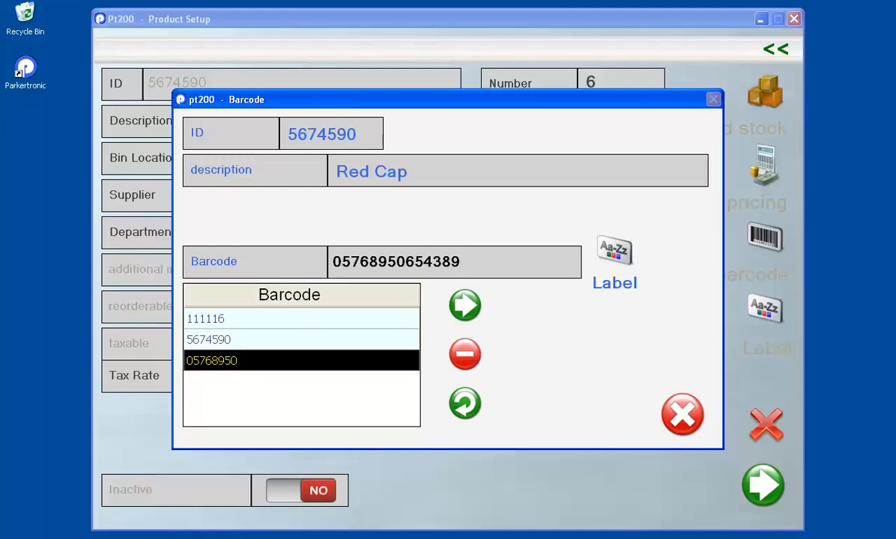
click(463, 305)
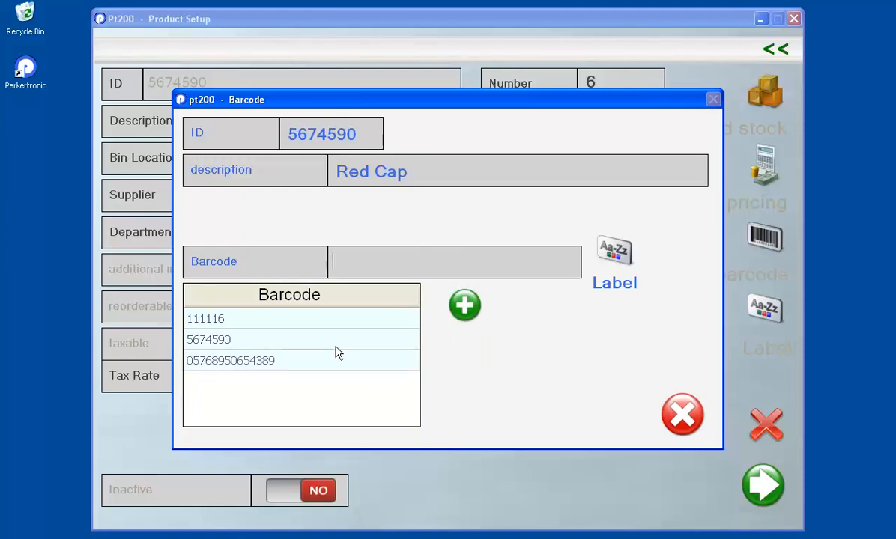
click(262, 361)
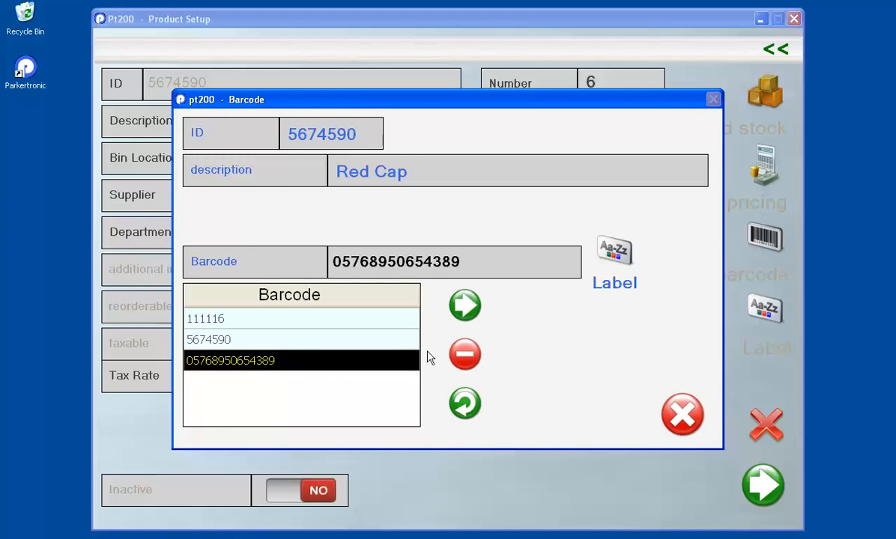
click(457, 358)
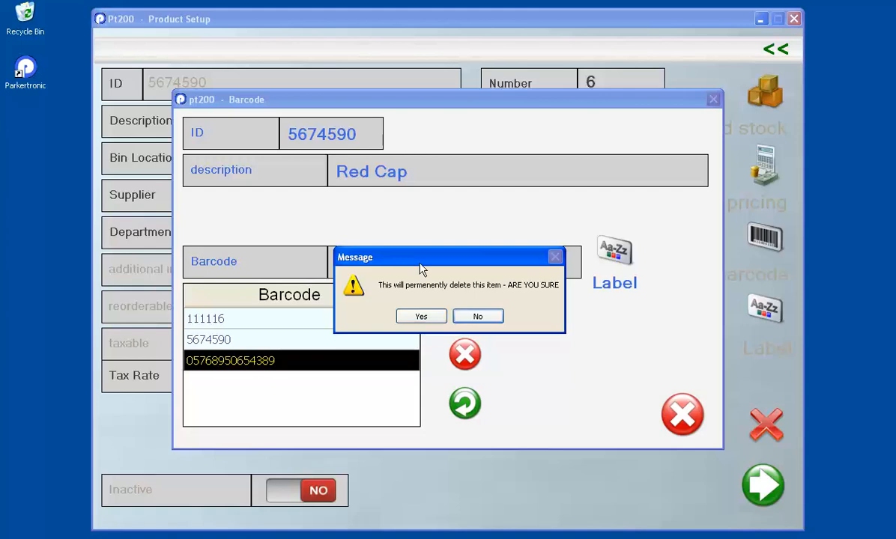
click(421, 317)
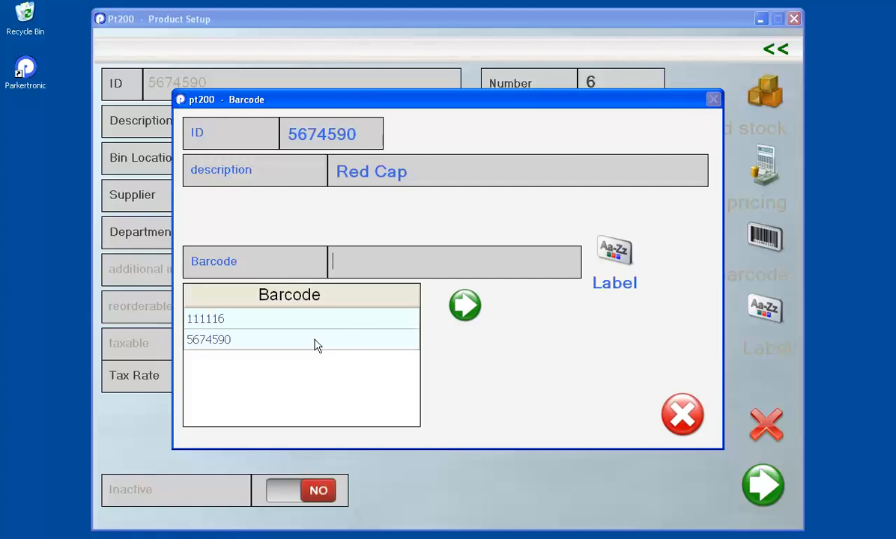
Step: Close the Barcode list and save Red Cap, which appears in the product list at 10.80 retail
click(682, 416)
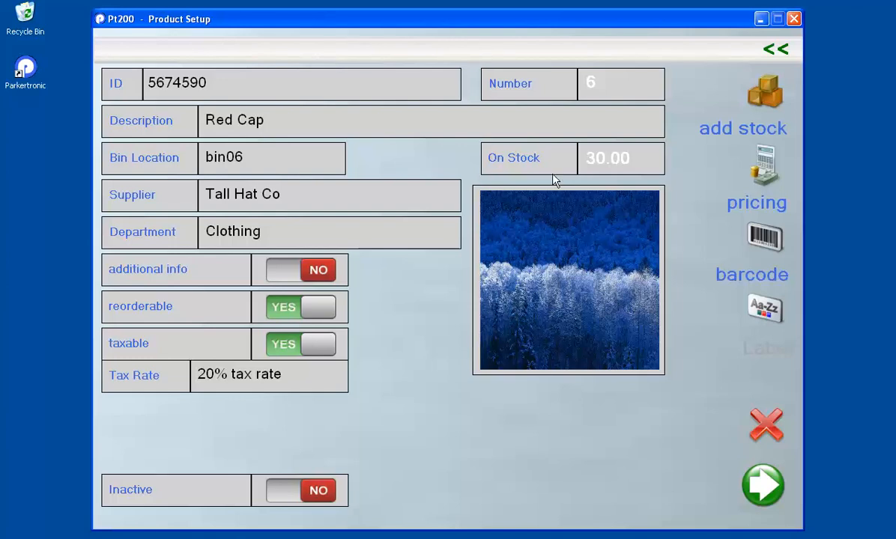
click(771, 51)
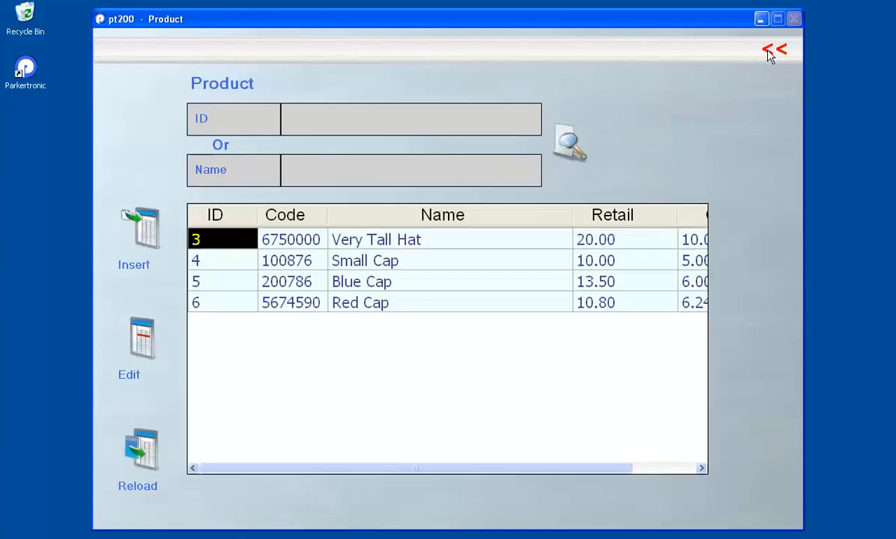